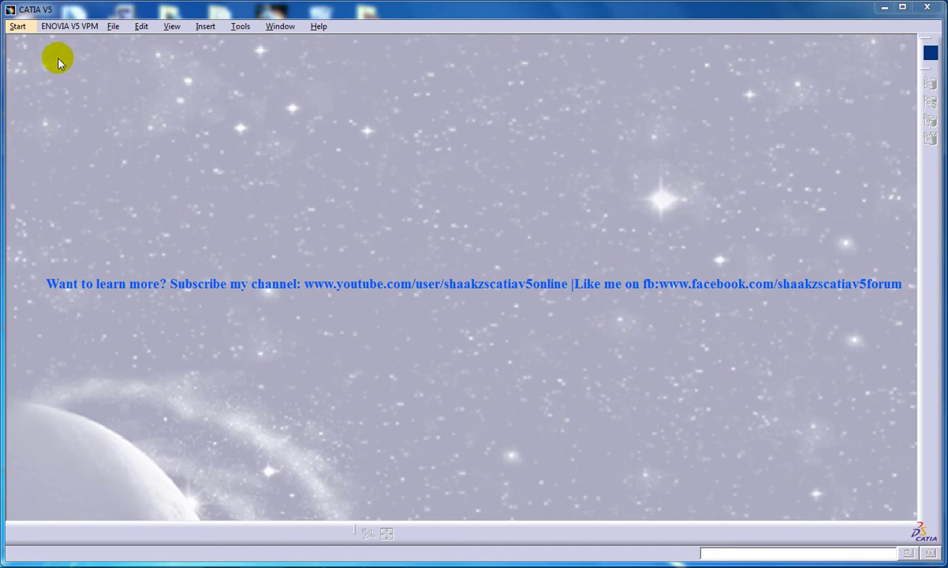
# - Launch the DMU Kinematics workbench from Start > Digital Mockup, creating an empty Product1
pyautogui.click(17, 28)
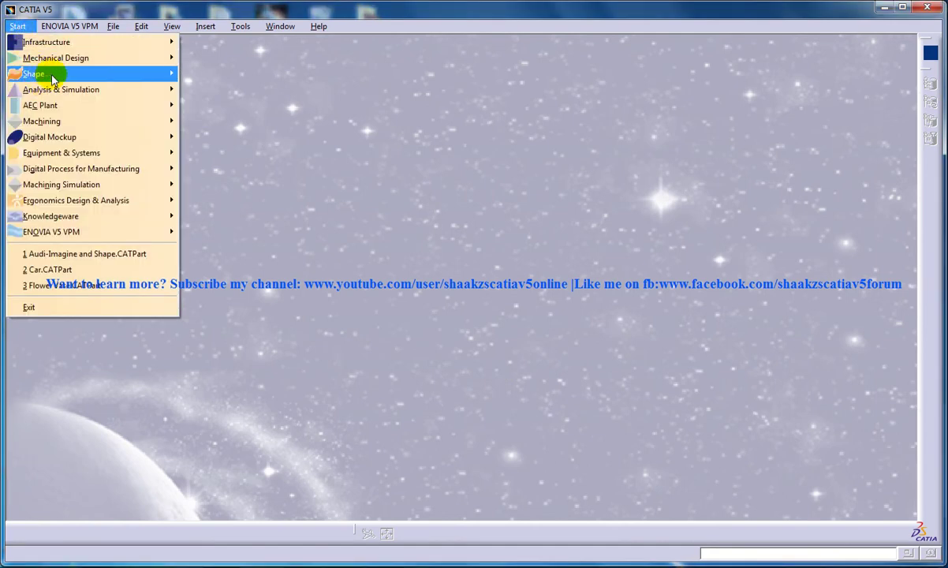
pyautogui.moveTo(76, 137)
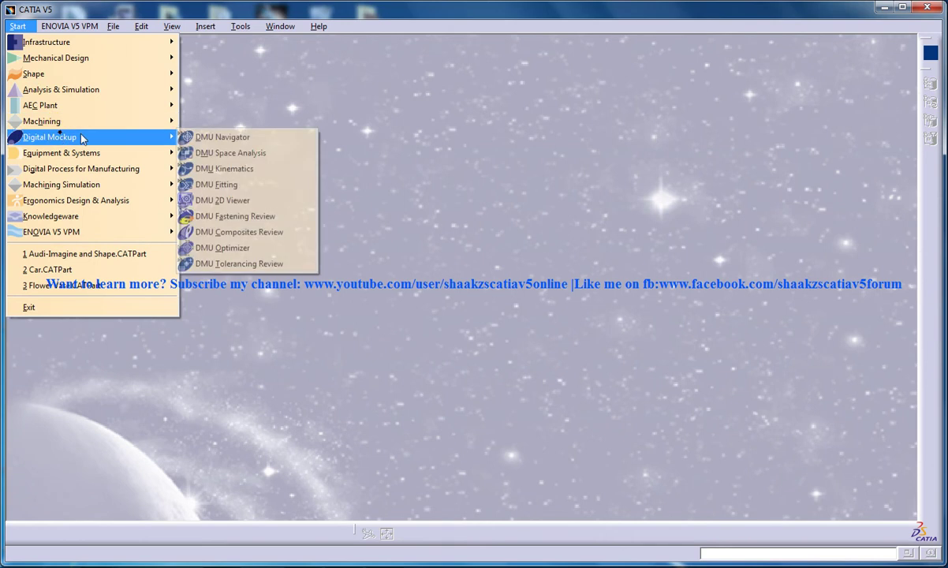
pyautogui.click(207, 170)
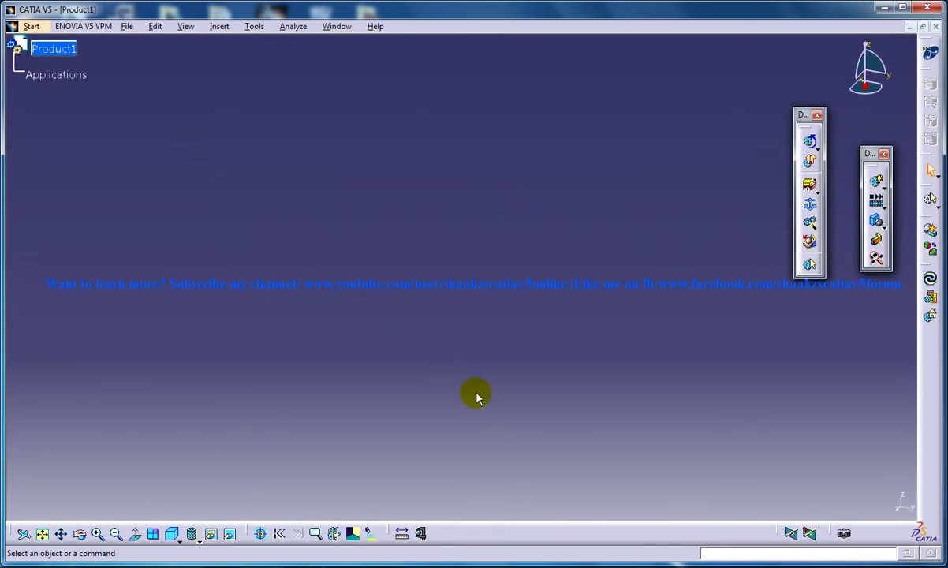
# - Insert a new part, Part1, under Product1
pyautogui.click(156, 26)
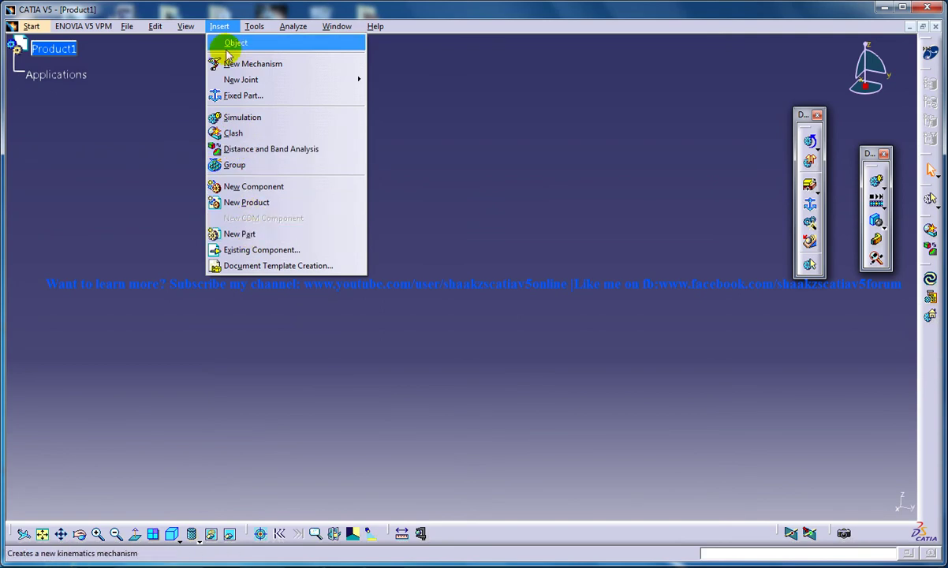
pyautogui.click(242, 232)
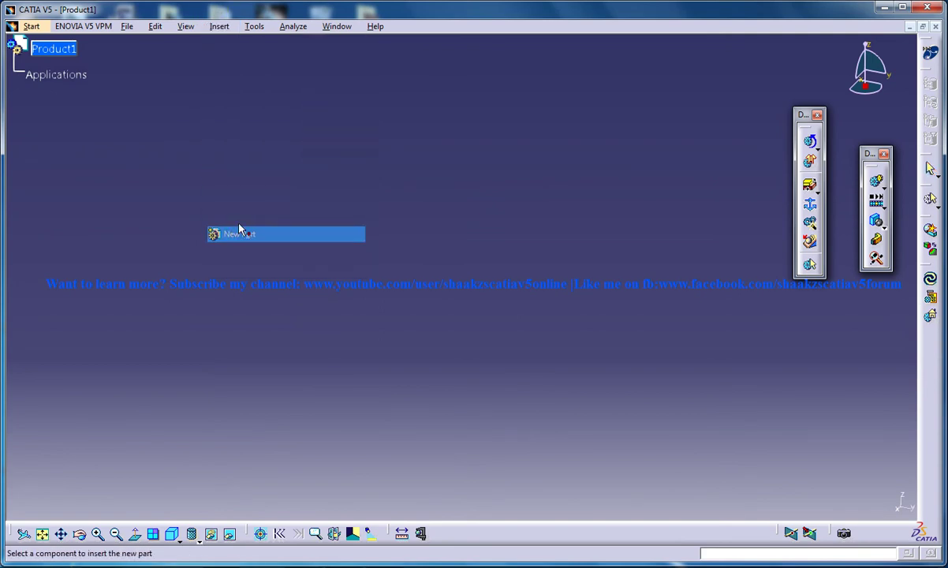
pyautogui.click(53, 50)
pyautogui.click(172, 158)
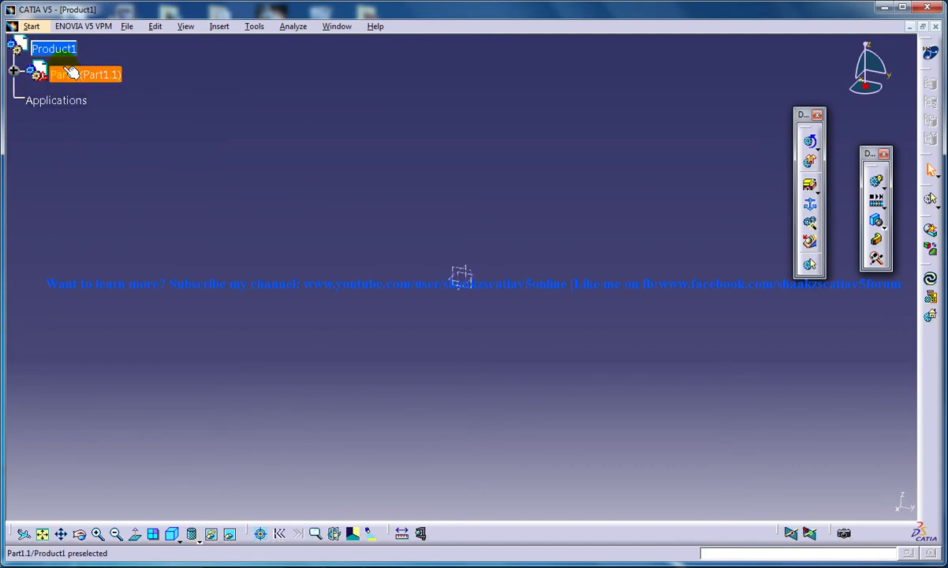
# - Open Part1 in Part Design and start a new sketch
pyautogui.click(14, 70)
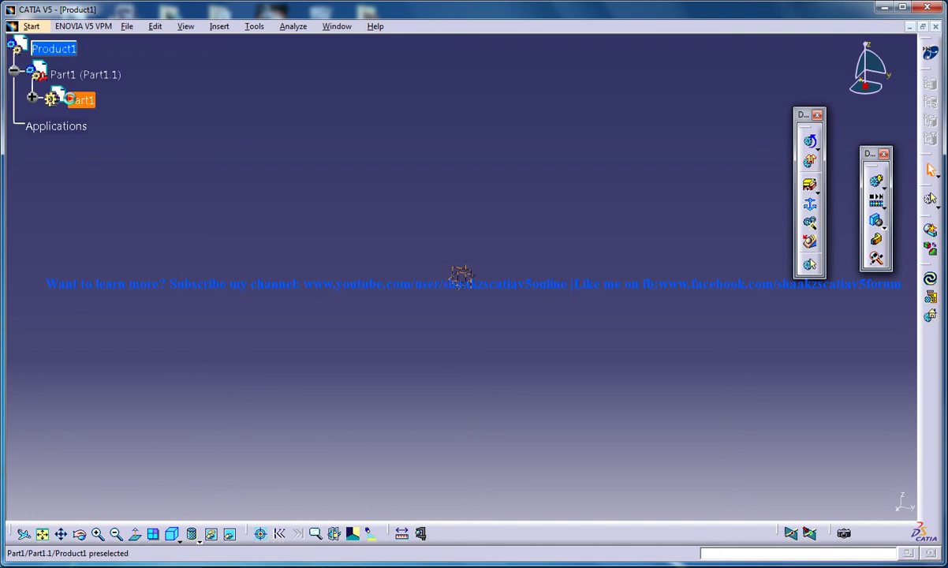
pyautogui.doubleClick(75, 99)
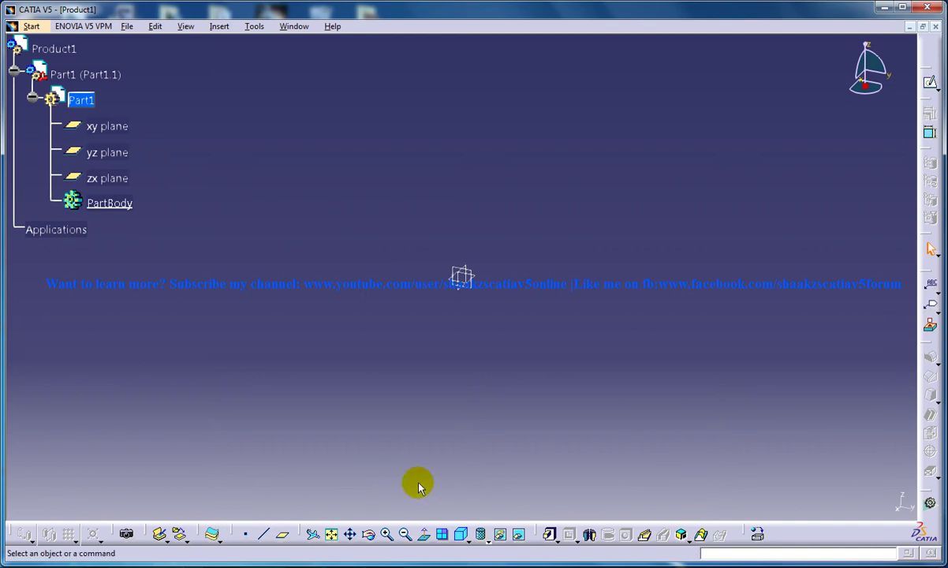
pyautogui.click(930, 82)
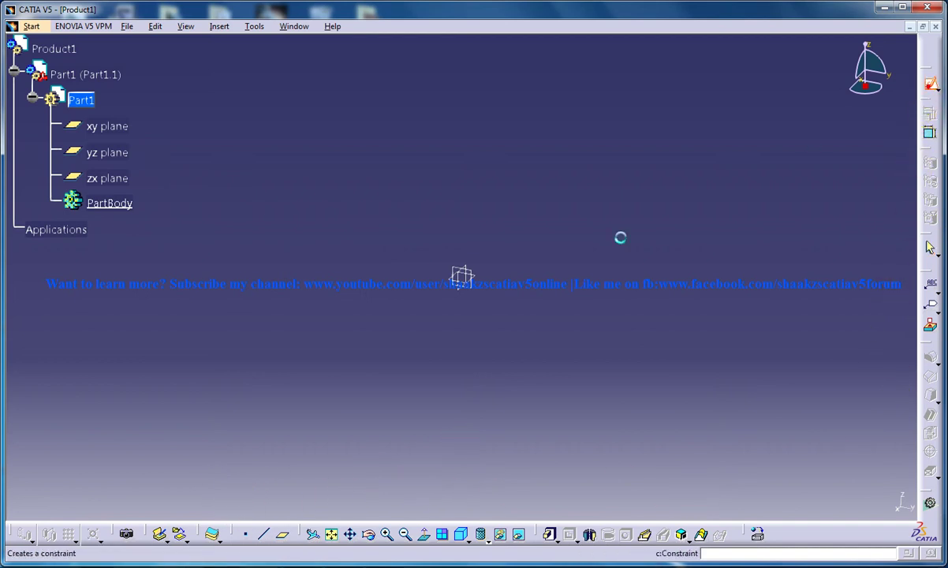
# - On the xy plane, sketch an origin-centred ellipse with an 85.05 mm major radius, then exit to 3D
pyautogui.click(479, 277)
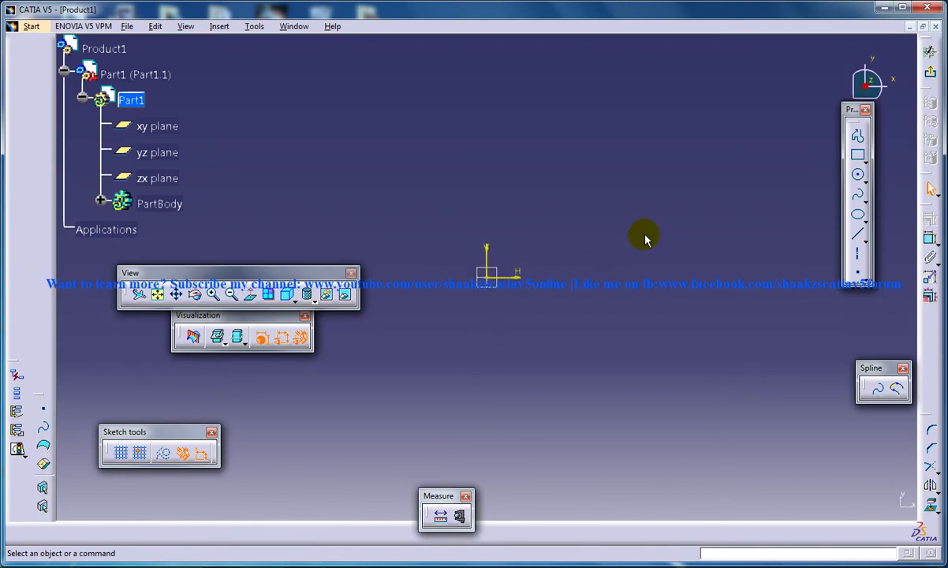
pyautogui.moveTo(232, 273); pyautogui.dragTo(197, 382)
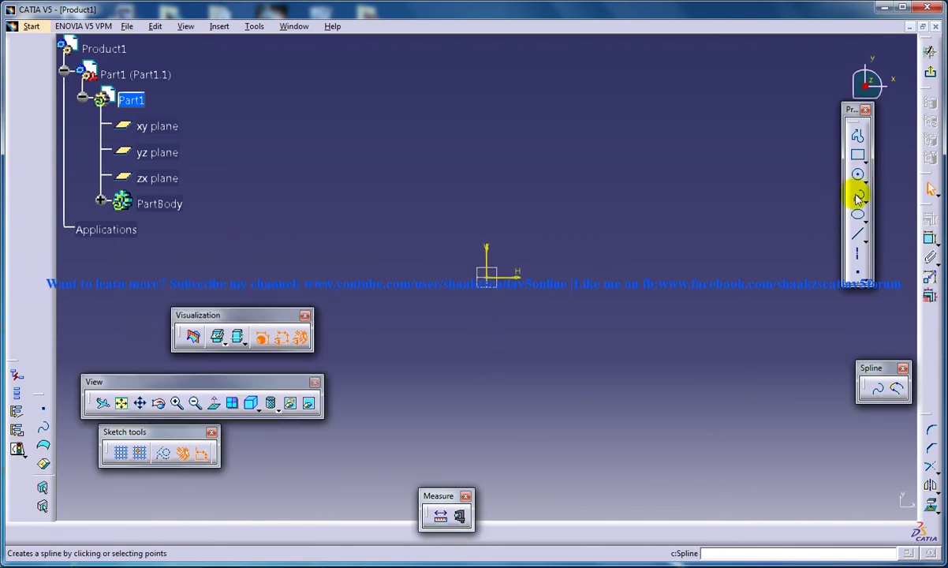
pyautogui.click(858, 219)
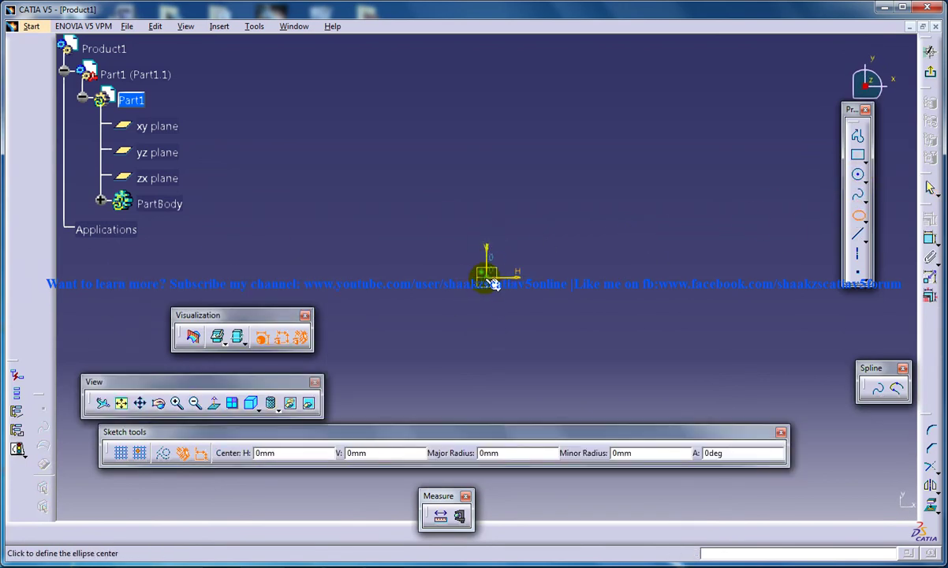
pyautogui.click(489, 277)
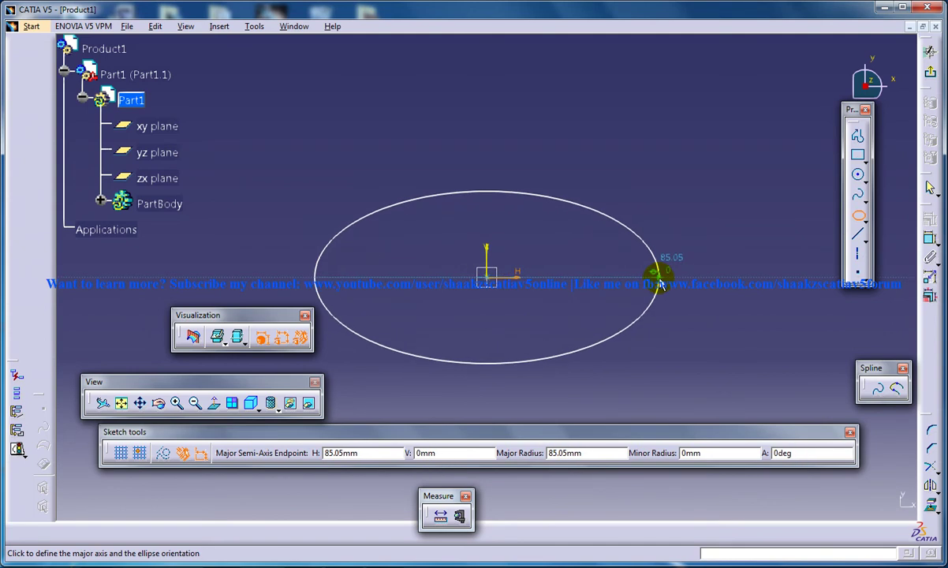
pyautogui.click(660, 281)
pyautogui.click(486, 209)
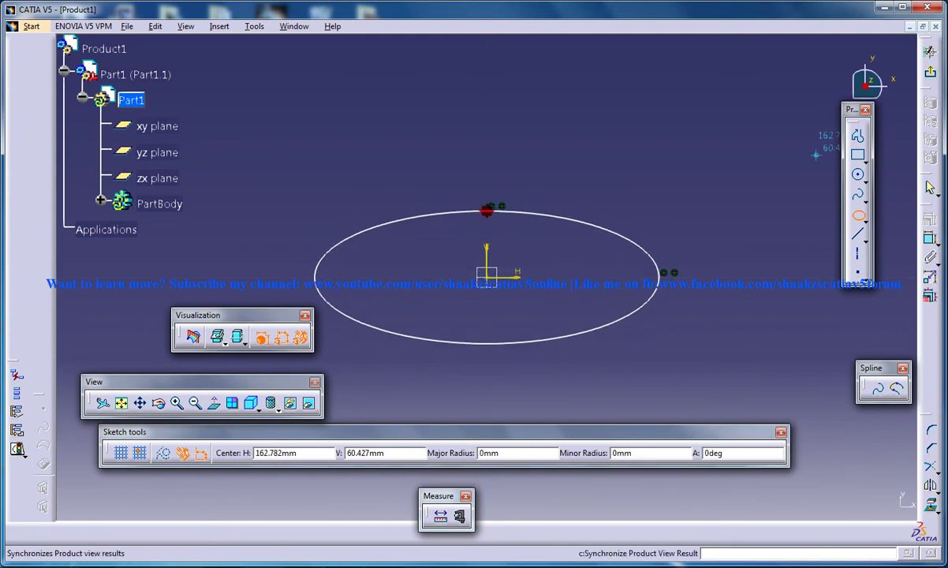
pyautogui.click(931, 73)
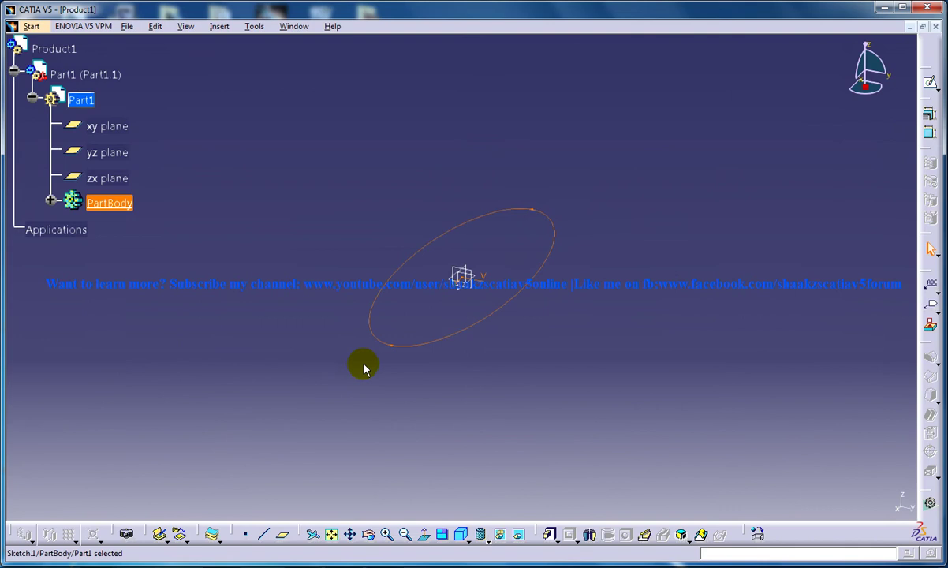
pyautogui.moveTo(312, 317); pyautogui.dragTo(485, 361, button='middle')
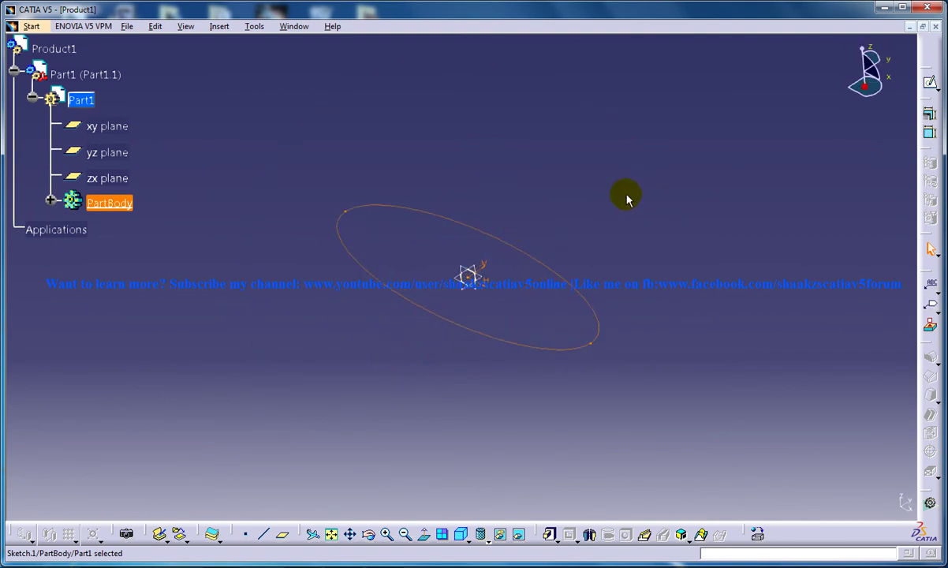
# - Pad Sketch.1 to 20 mm to form the solid elliptical disc
pyautogui.click(550, 535)
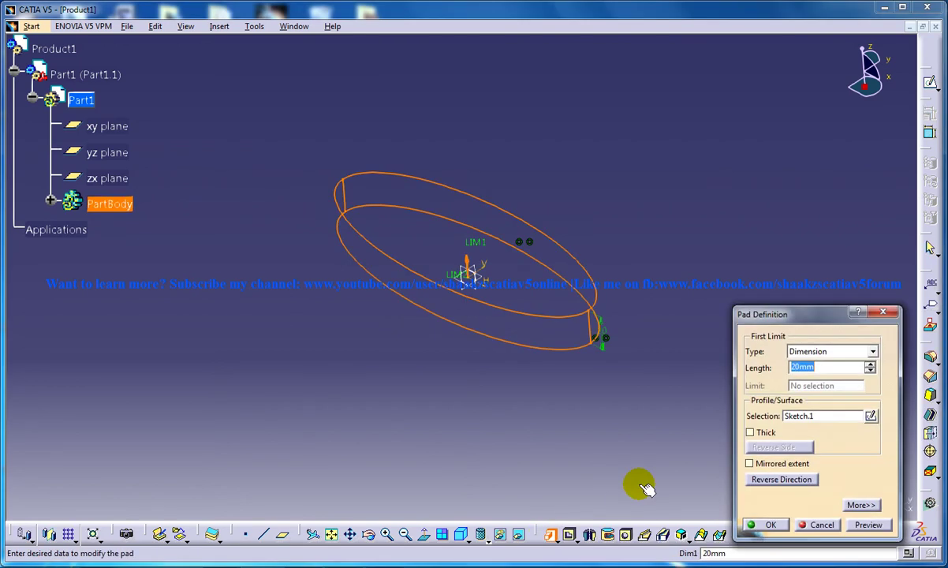
pyautogui.click(765, 524)
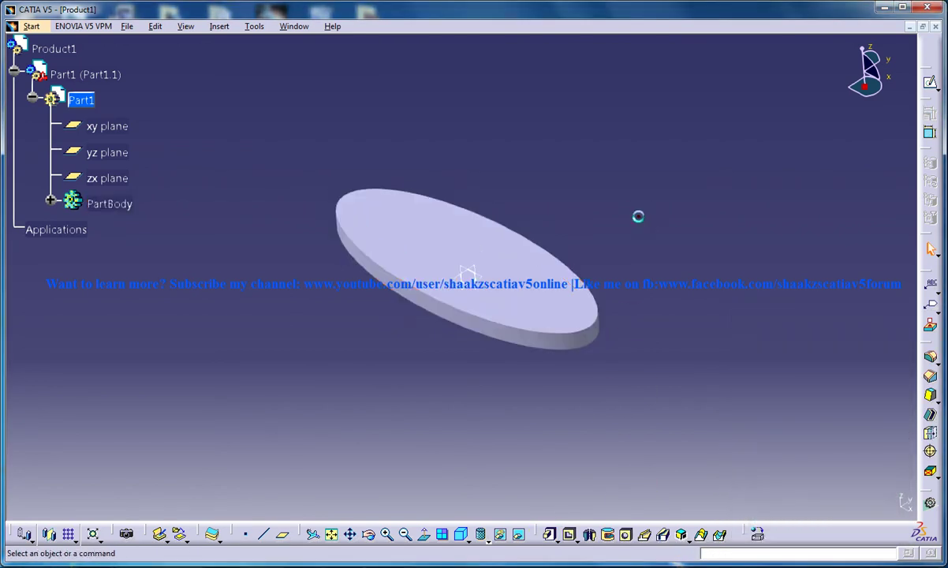
pyautogui.moveTo(637, 219); pyautogui.dragTo(619, 277, button='middle')
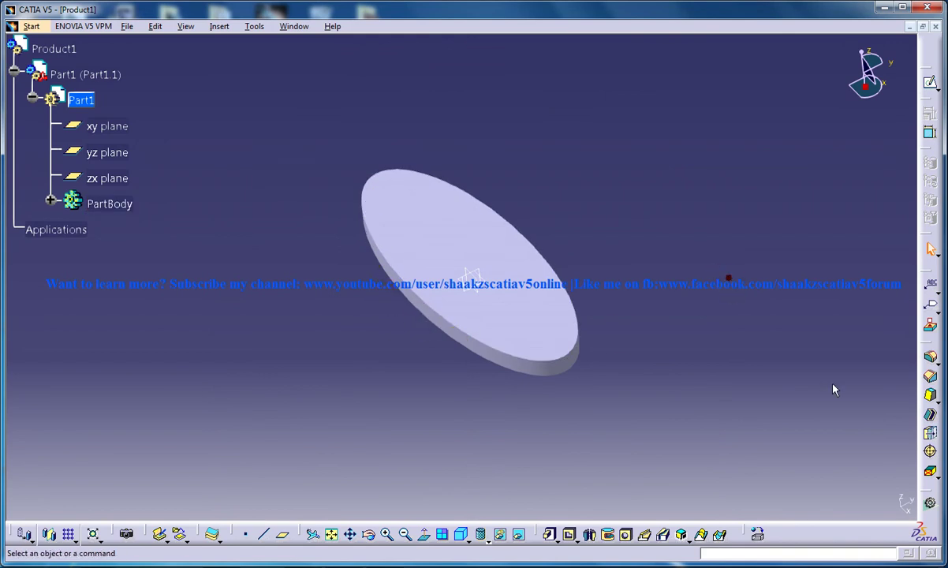
# - Create a point 69.139 mm along the disc's top edge in a new Geometrical Set.1
pyautogui.click(239, 534)
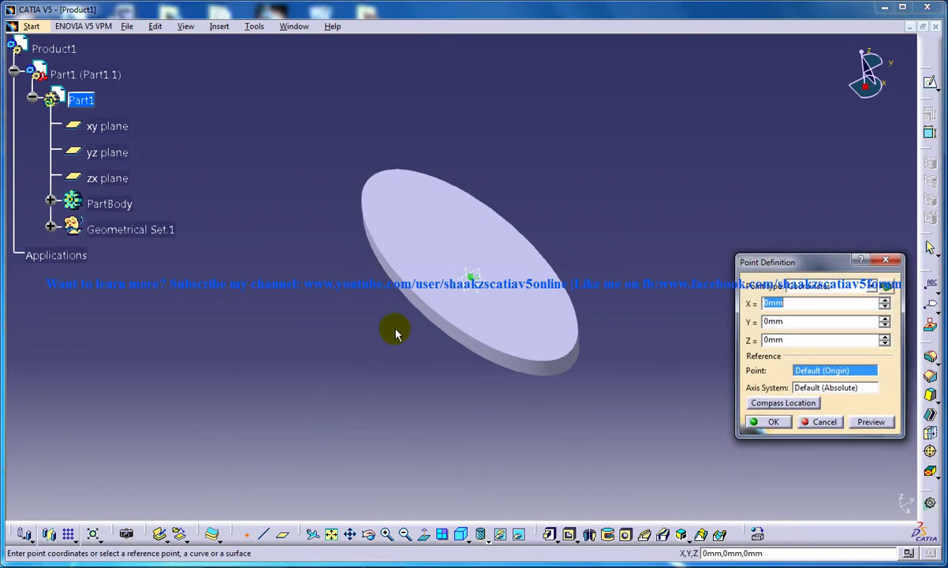
pyautogui.click(482, 272)
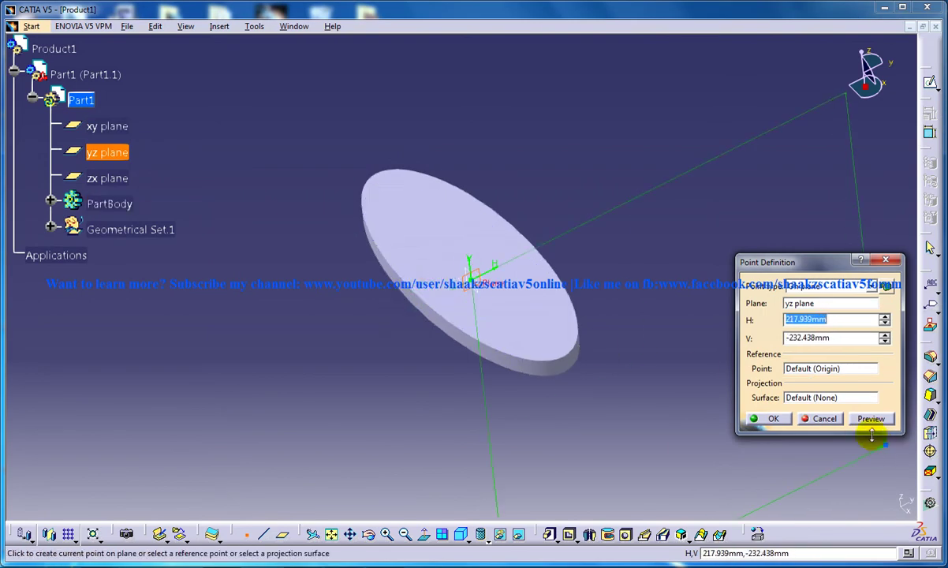
pyautogui.click(824, 418)
pyautogui.click(411, 283)
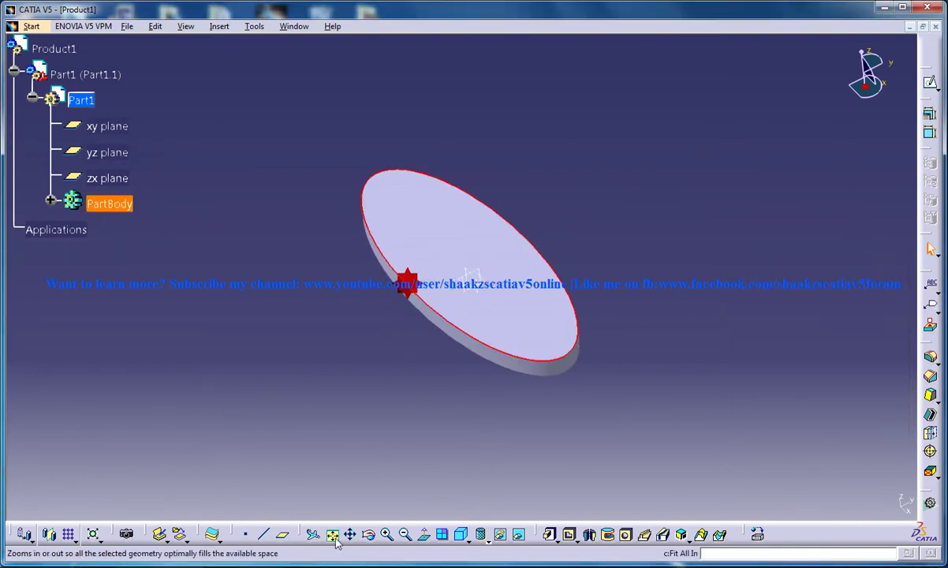
pyautogui.click(246, 534)
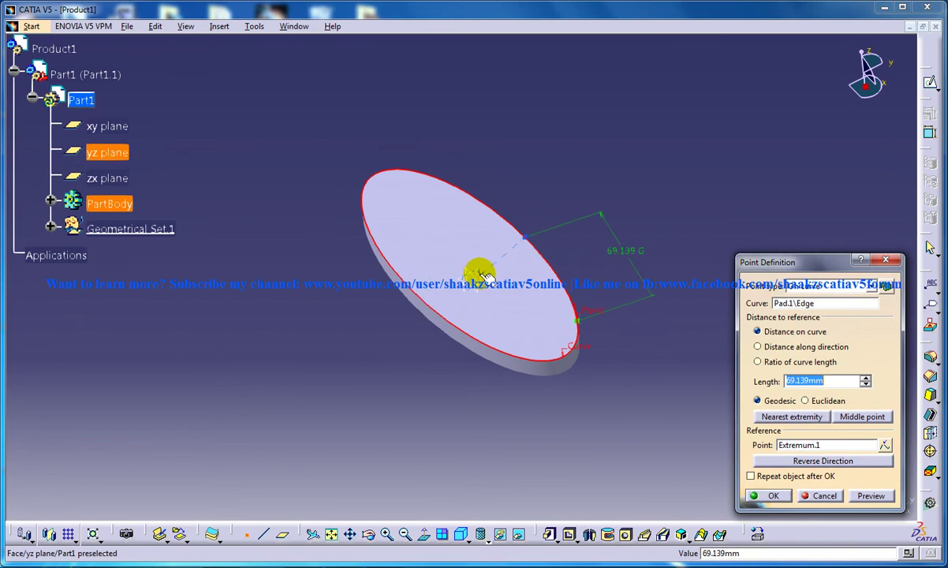
pyautogui.click(478, 271)
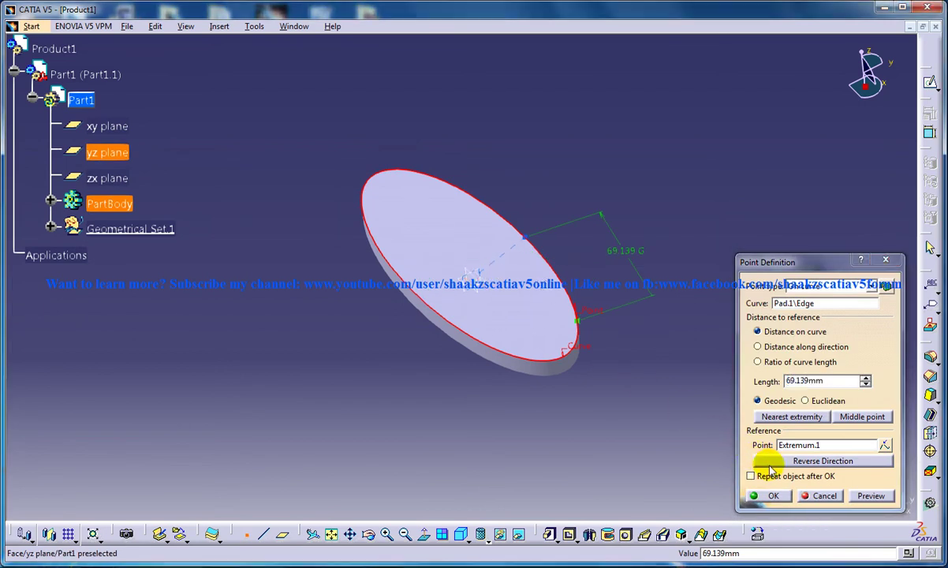
pyautogui.click(792, 496)
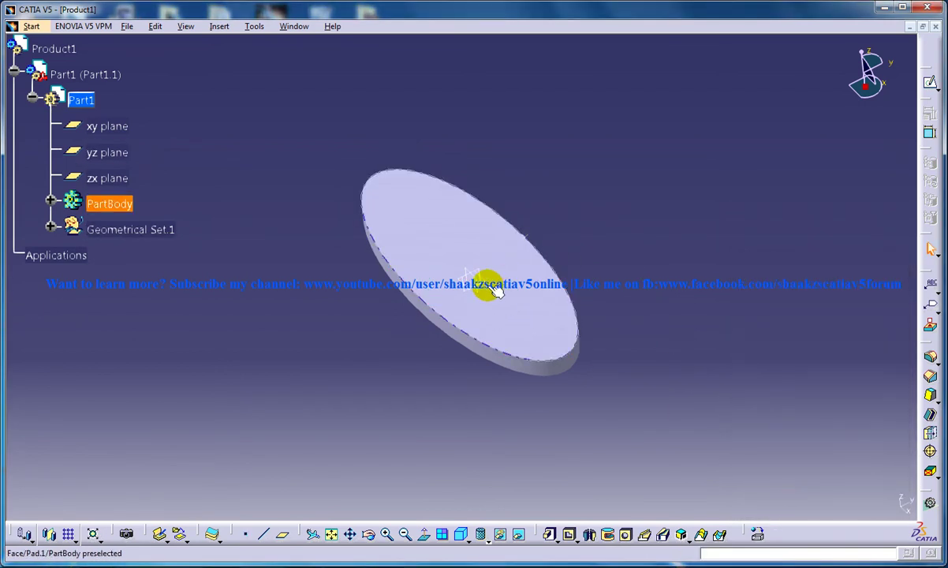
# - Add a new Part2 to Product1 at the assembly origin and activate it for editing
pyautogui.doubleClick(54, 48)
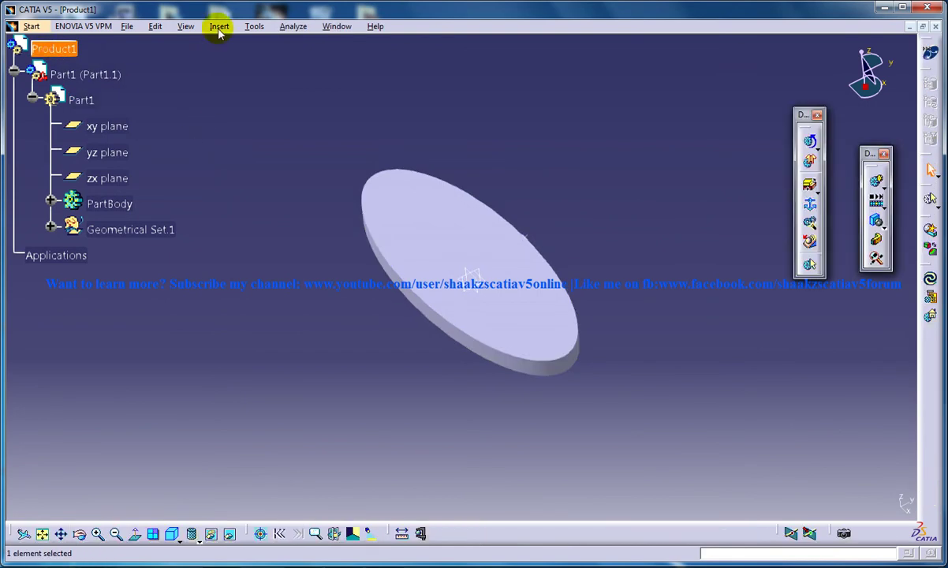
pyautogui.click(219, 26)
pyautogui.click(241, 233)
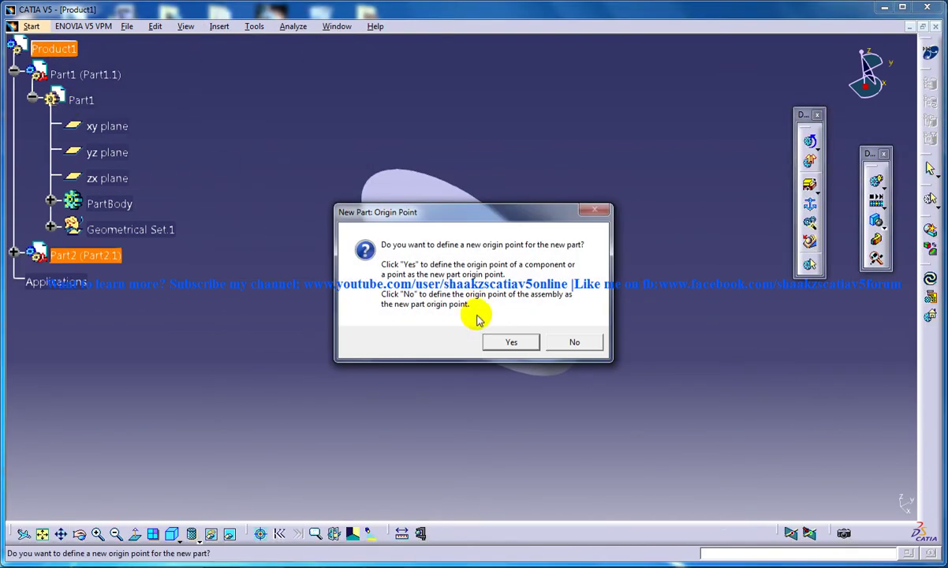
pyautogui.click(490, 338)
pyautogui.click(13, 252)
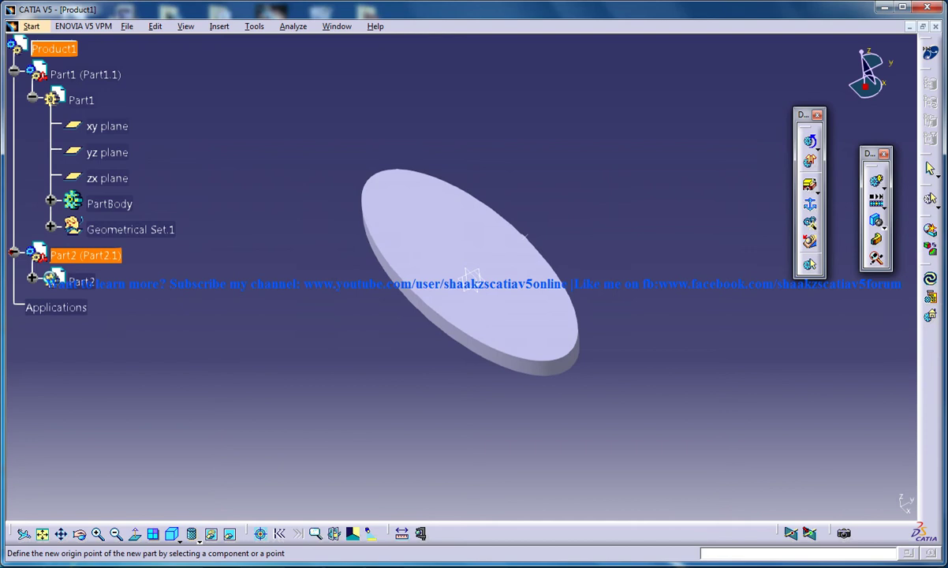
pyautogui.doubleClick(82, 284)
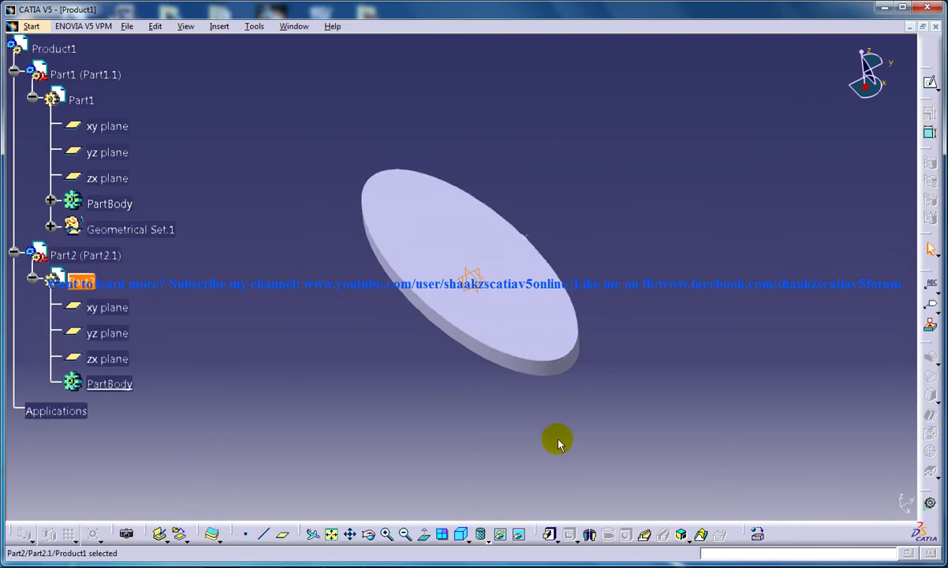
# - Sketch a circle on Part2's xy plane and pad it into a 10 mm cylinder
pyautogui.press('Down')
pyautogui.press('Down')
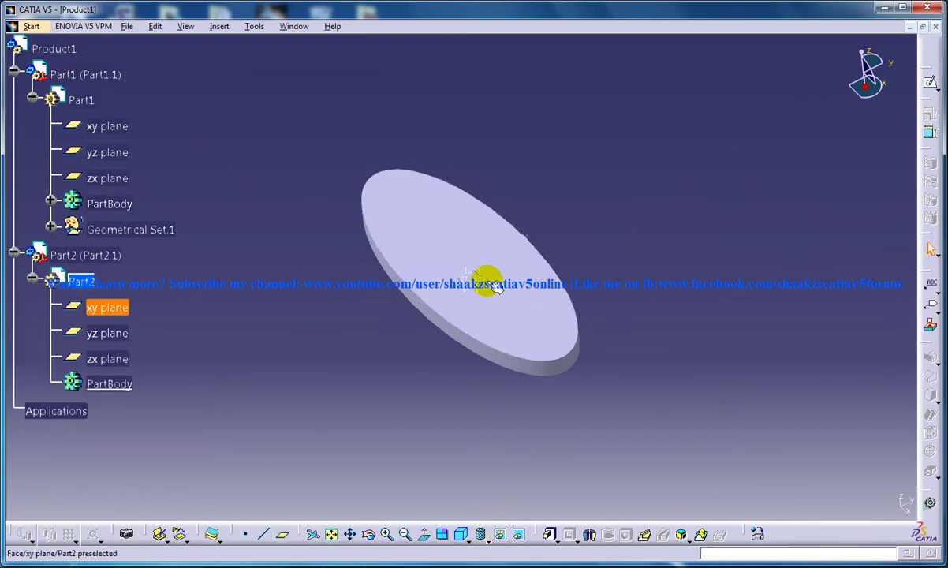
pyautogui.click(487, 281)
pyautogui.click(929, 83)
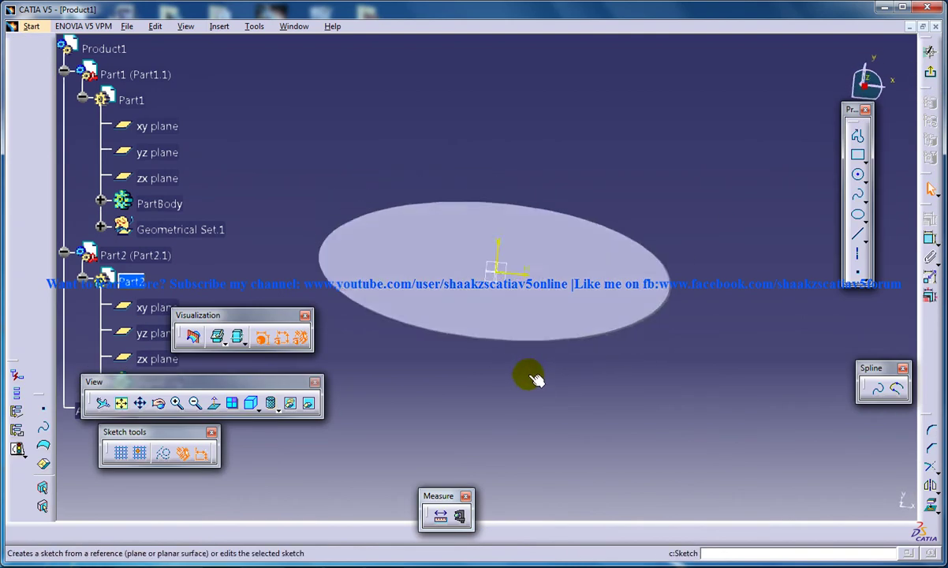
pyautogui.click(857, 175)
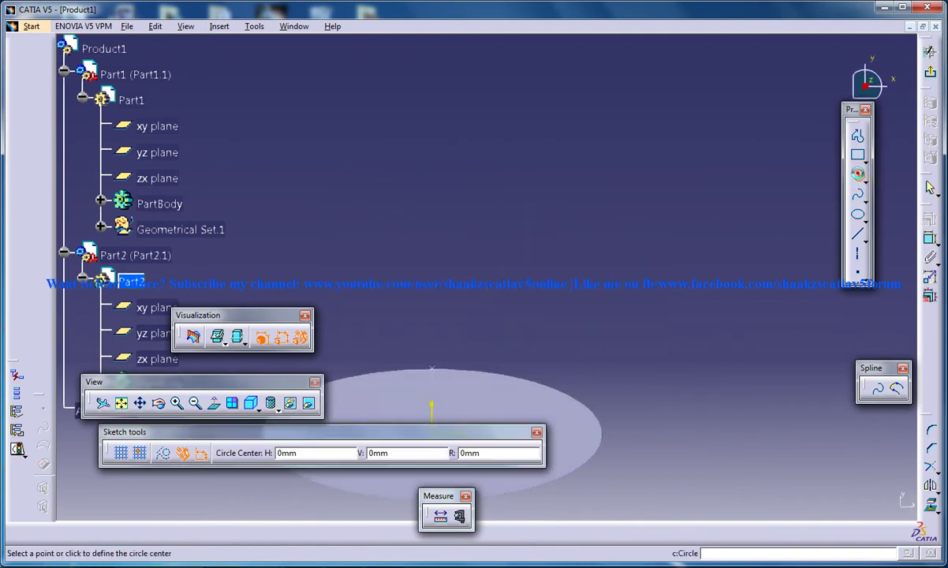
pyautogui.click(432, 252)
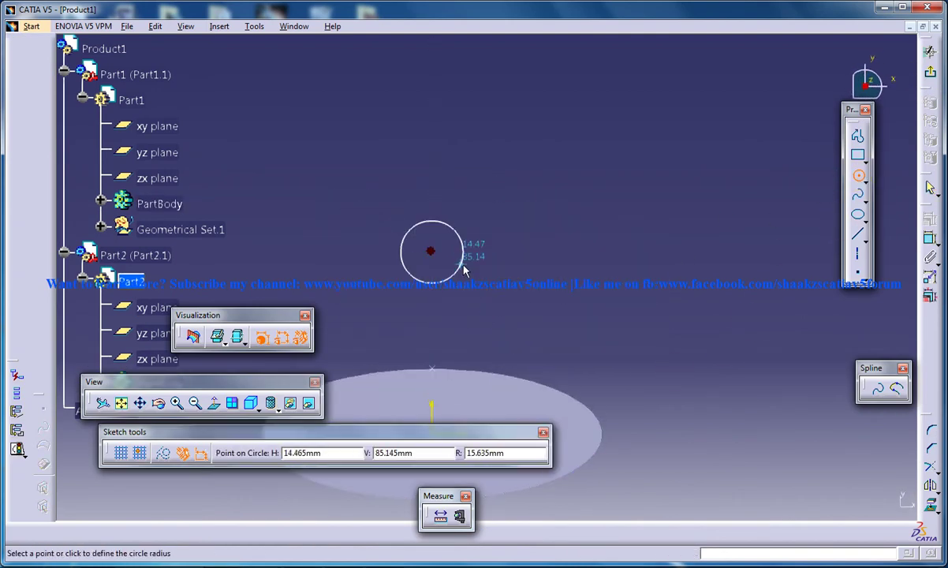
pyautogui.click(468, 251)
pyautogui.click(931, 73)
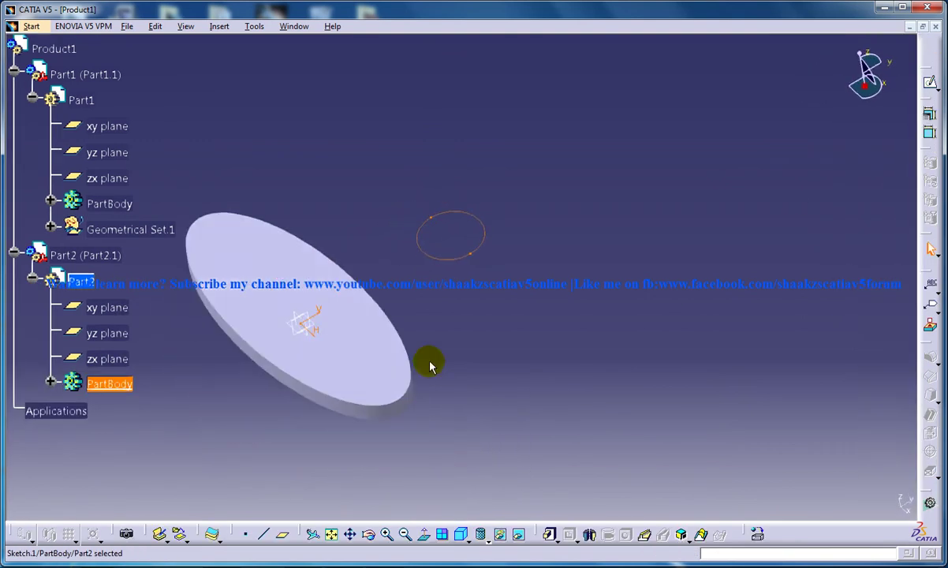
pyautogui.click(931, 356)
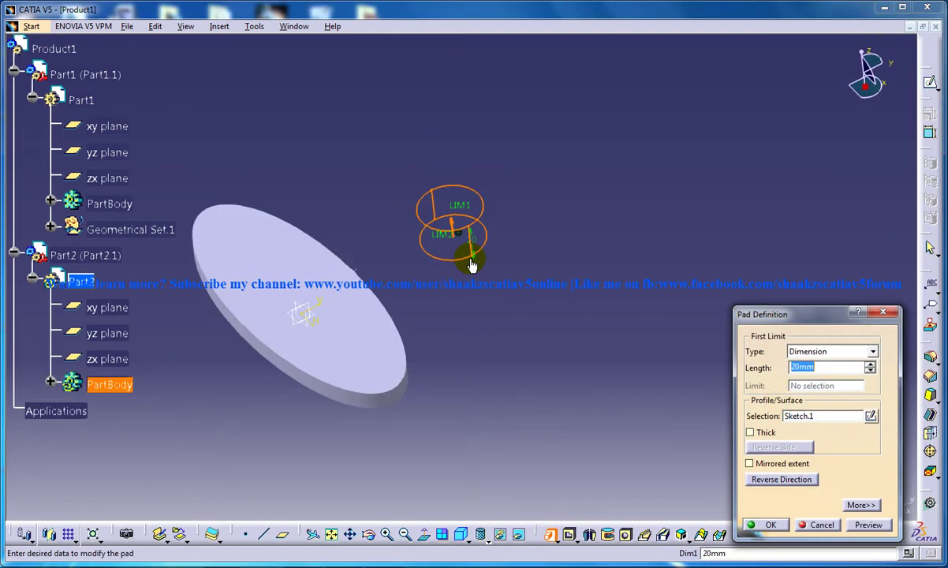
pyautogui.write('0')
pyautogui.press('Return')
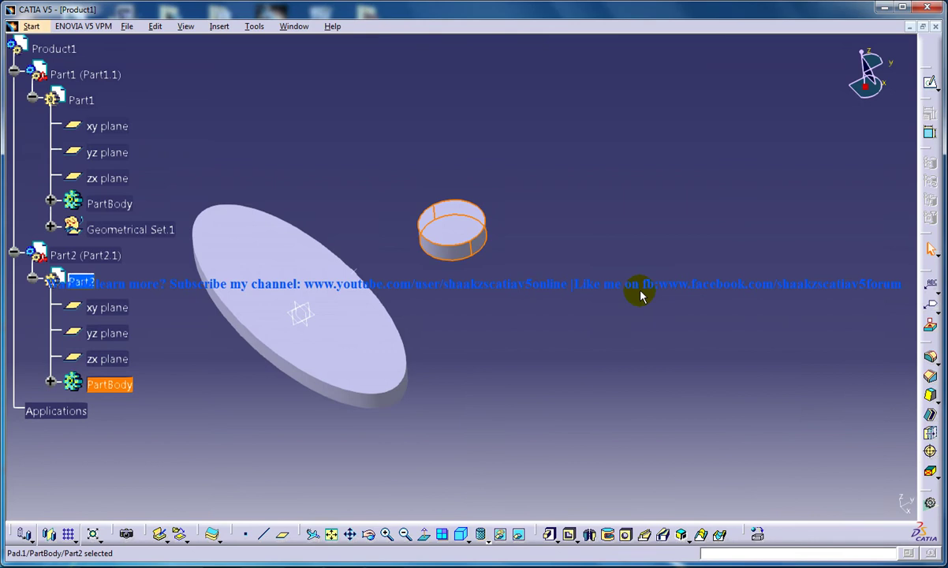
# - Place a point 61.046 mm along the cylinder's top edge in Part2, then reorient the view
pyautogui.click(473, 240)
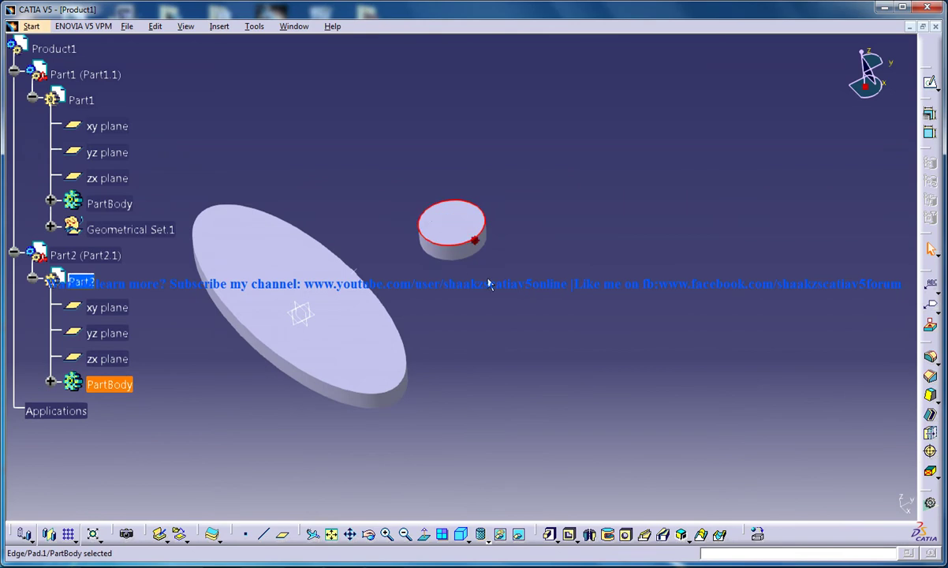
pyautogui.click(245, 534)
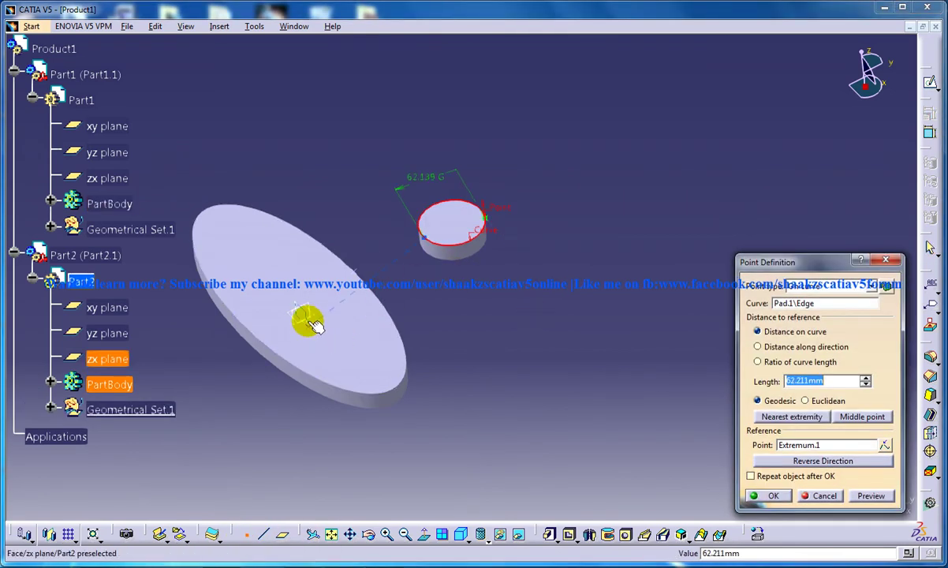
pyautogui.click(306, 307)
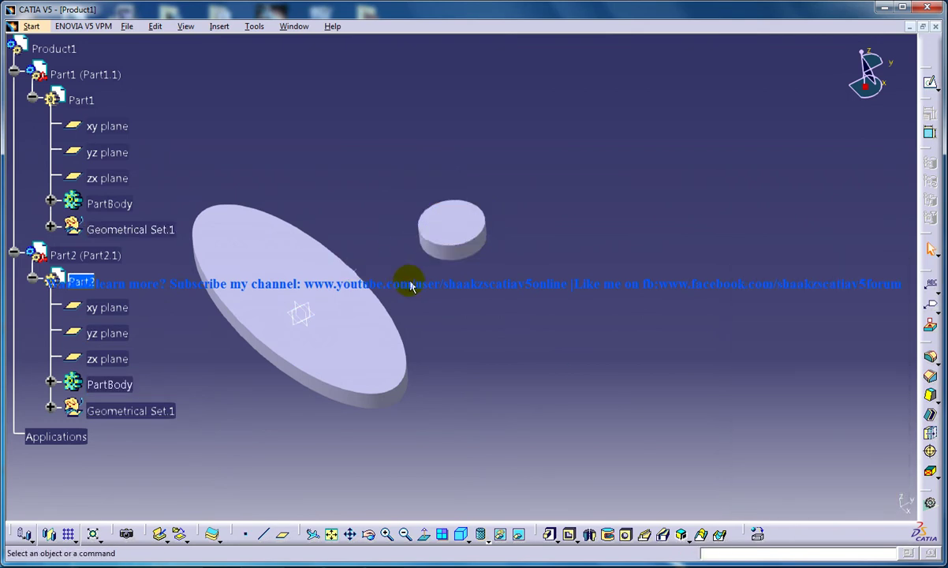
pyautogui.moveTo(403, 271)
pyautogui.mouseDown(button='middle')
pyautogui.moveTo(576, 298)
pyautogui.moveTo(353, 316)
pyautogui.moveTo(645, 222)
pyautogui.moveTo(563, 161)
pyautogui.mouseUp(button='middle')
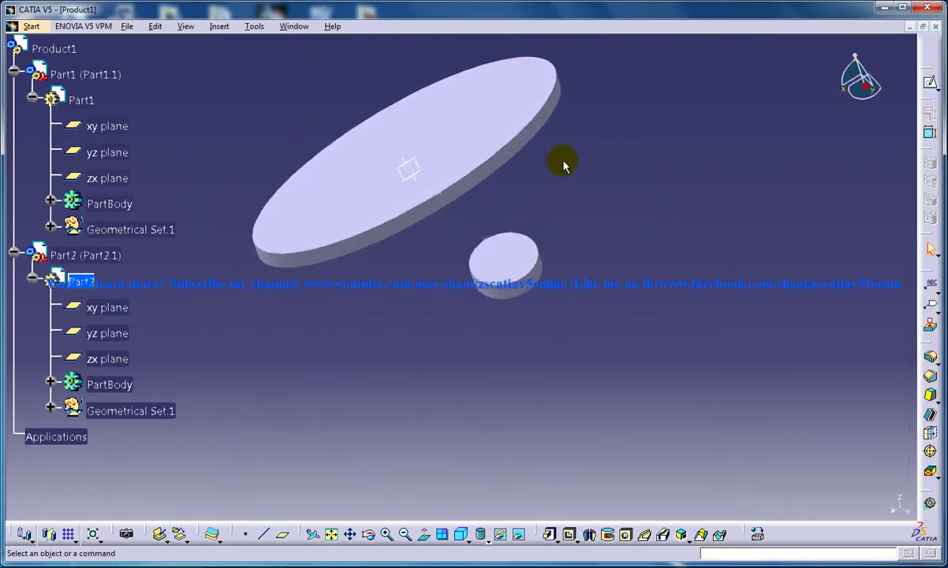
pyautogui.middleClick(548, 241)
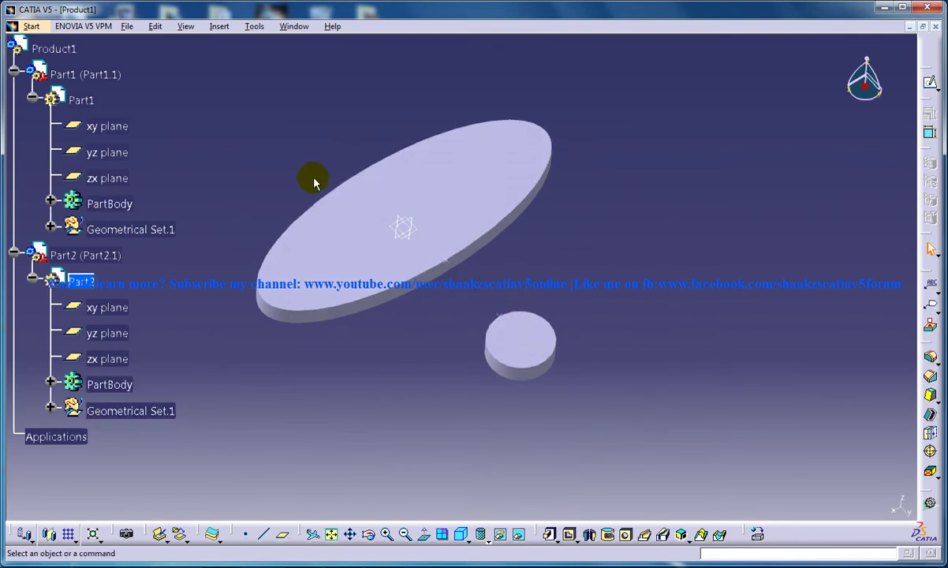
# - Switch to the Assembly Design workbench
pyautogui.click(31, 26)
pyautogui.moveTo(71, 57)
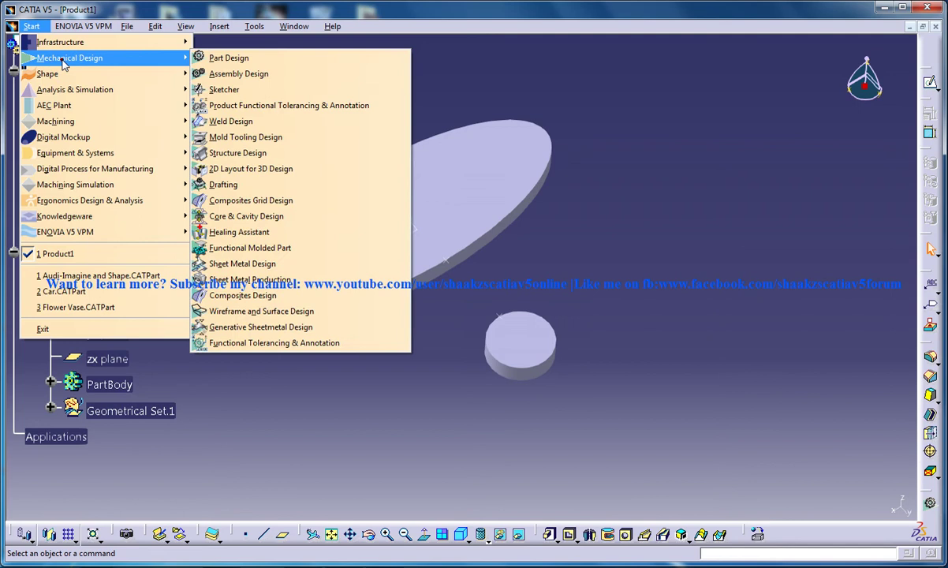
pyautogui.click(227, 73)
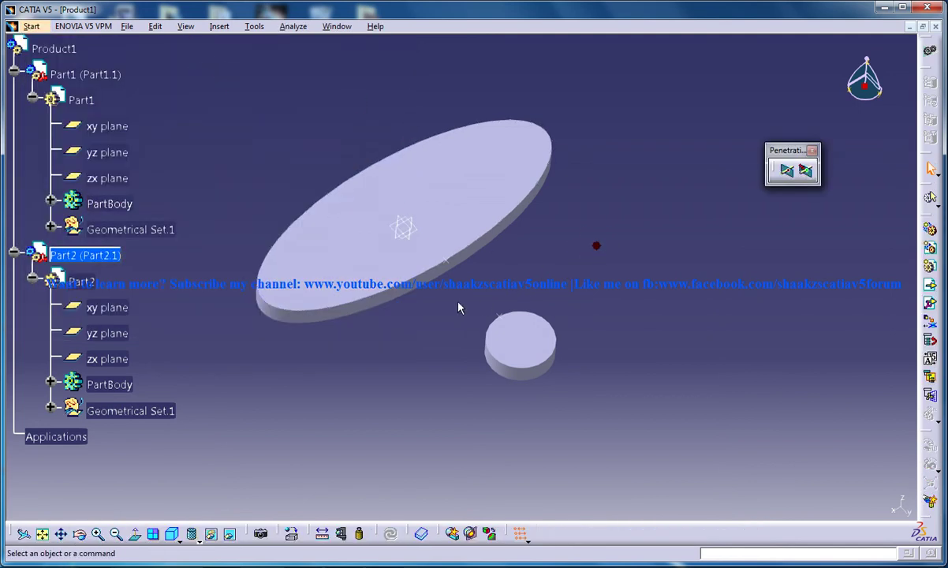
# - Add a Coincidence constraint between the disc and cylinder edge points and update the assembly
pyautogui.click(219, 26)
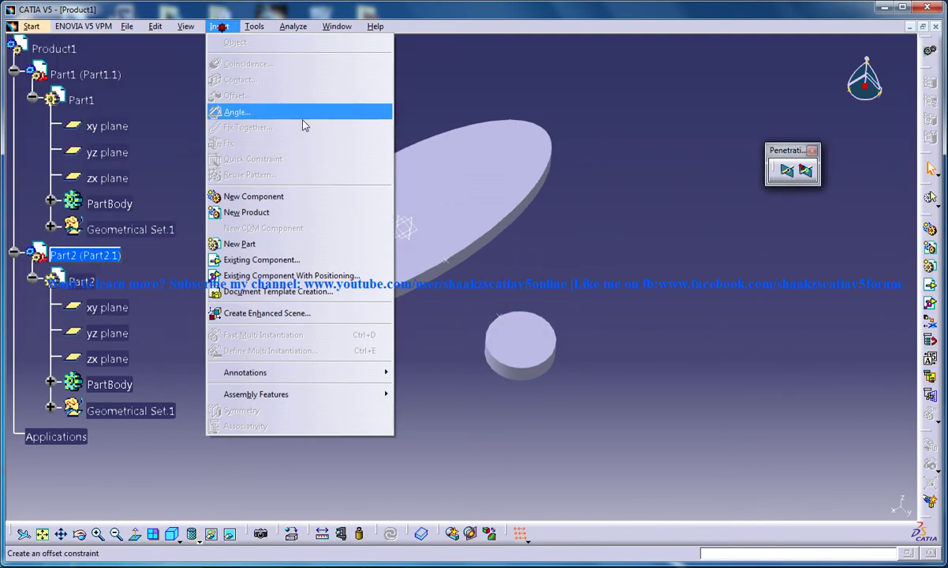
pyautogui.click(502, 76)
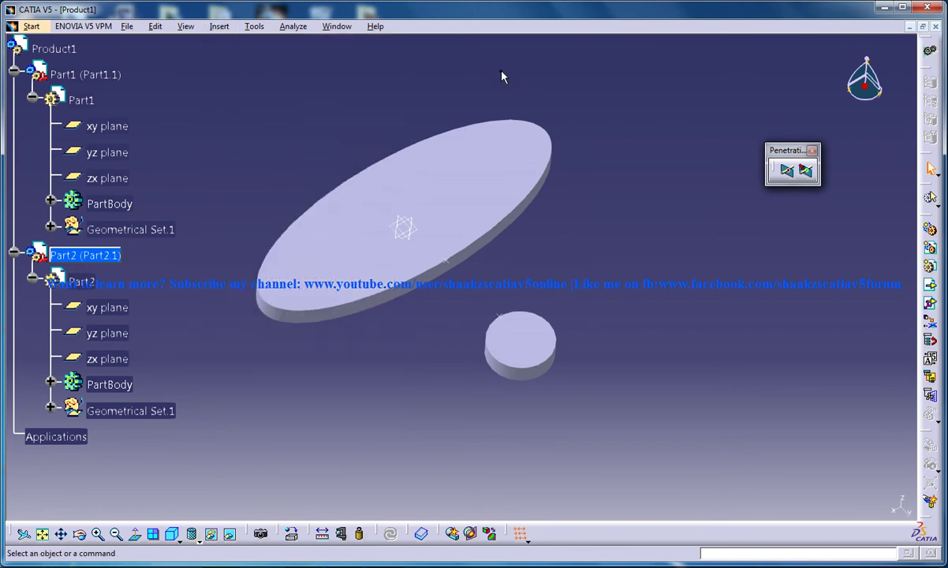
pyautogui.click(219, 26)
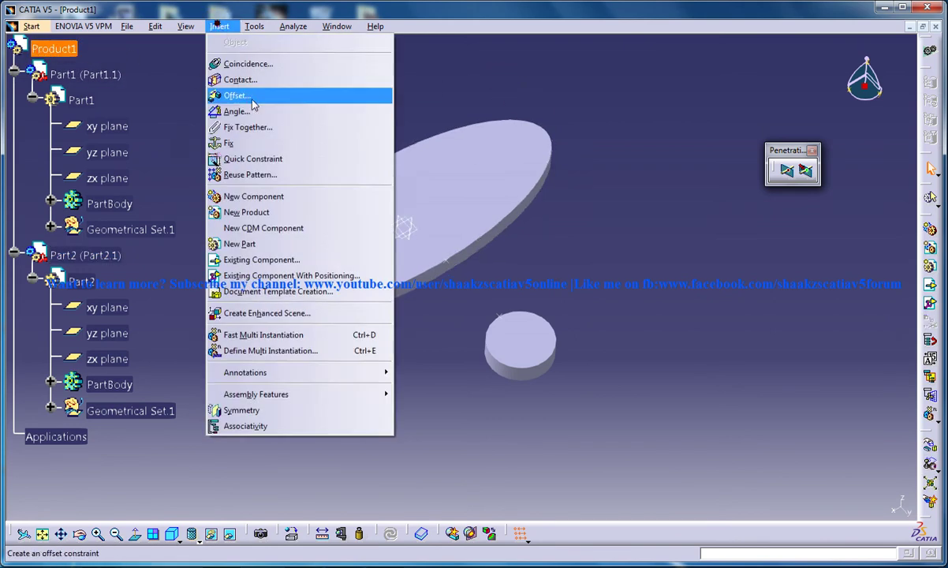
pyautogui.click(241, 62)
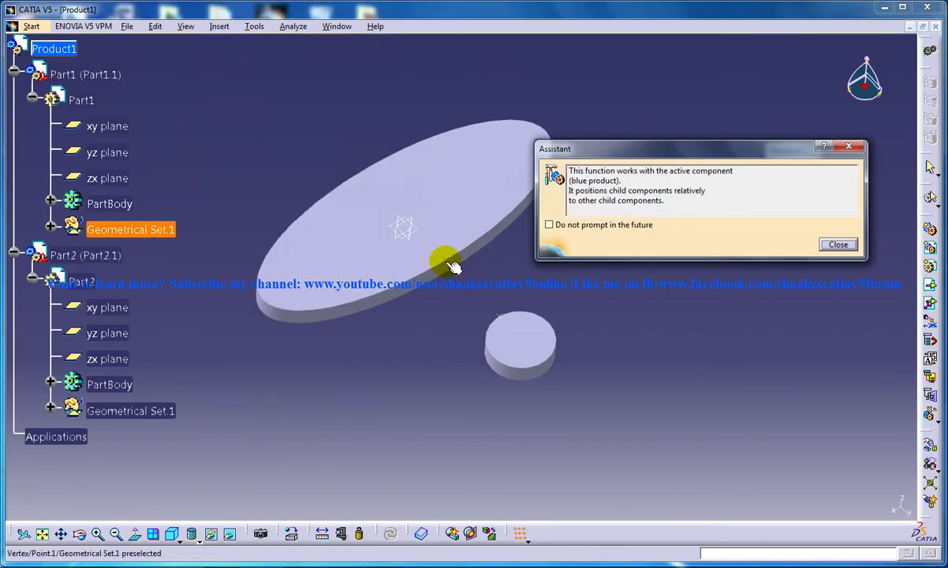
pyautogui.click(445, 259)
pyautogui.click(501, 316)
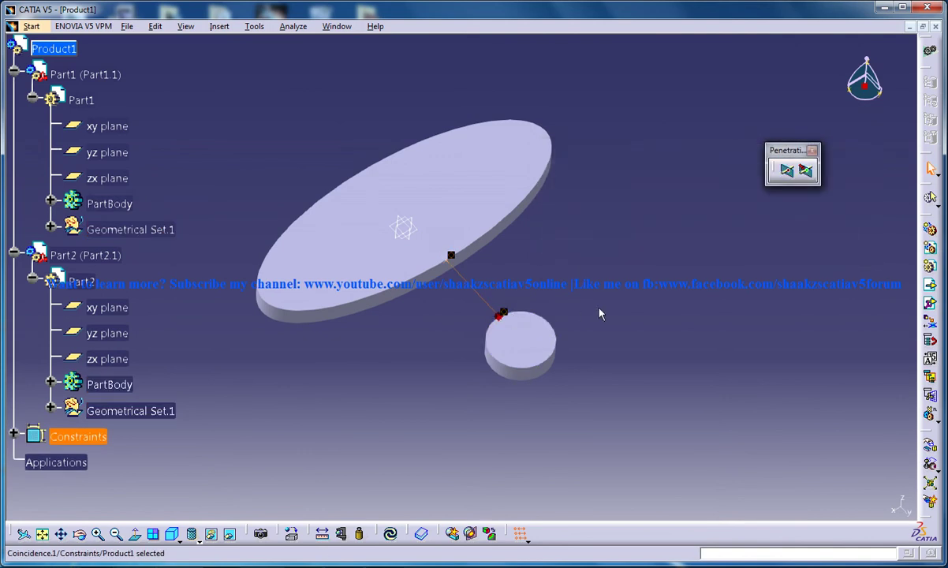
pyautogui.click(154, 27)
pyautogui.click(170, 161)
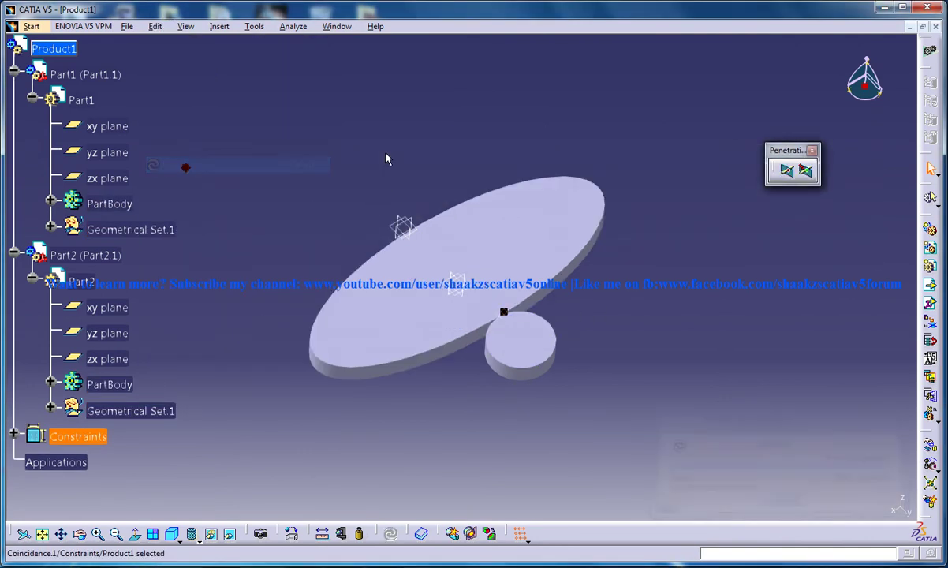
pyautogui.moveTo(548, 305); pyautogui.dragTo(464, 392, button='middle')
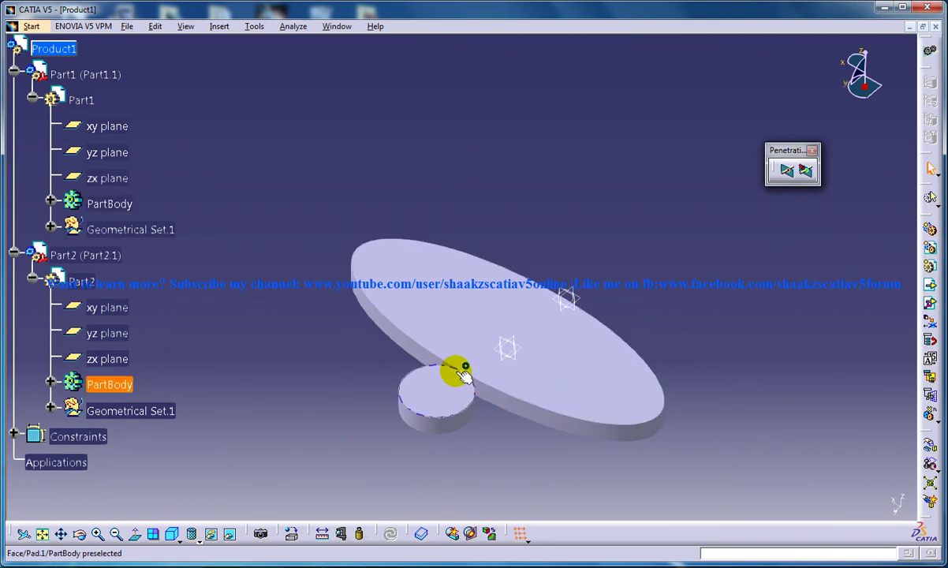
# - Return to DMU Kinematics and create Mechanism.1, shown under Applications > Mechanisms
pyautogui.click(30, 26)
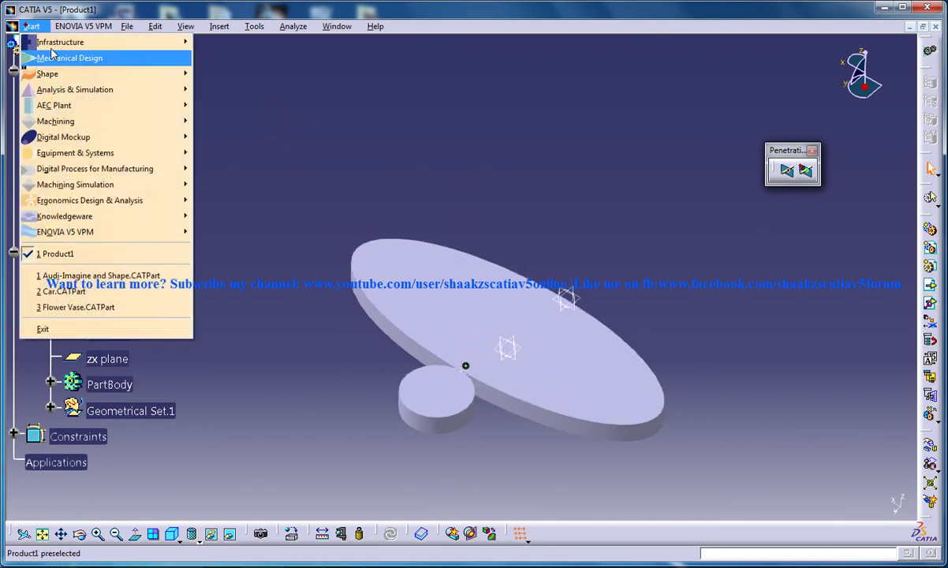
pyautogui.moveTo(82, 144)
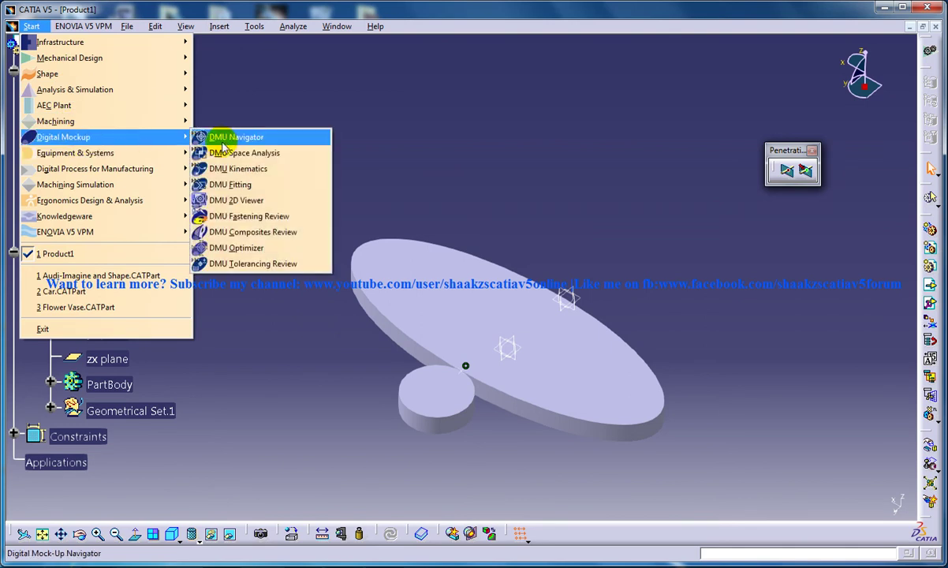
pyautogui.click(211, 168)
pyautogui.moveTo(469, 224); pyautogui.dragTo(486, 204, button='middle')
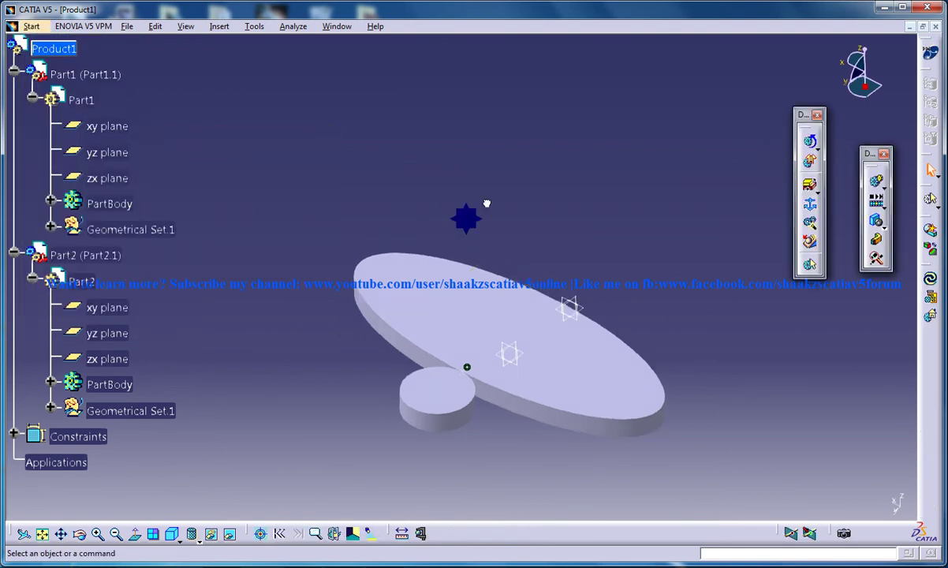
pyautogui.click(219, 26)
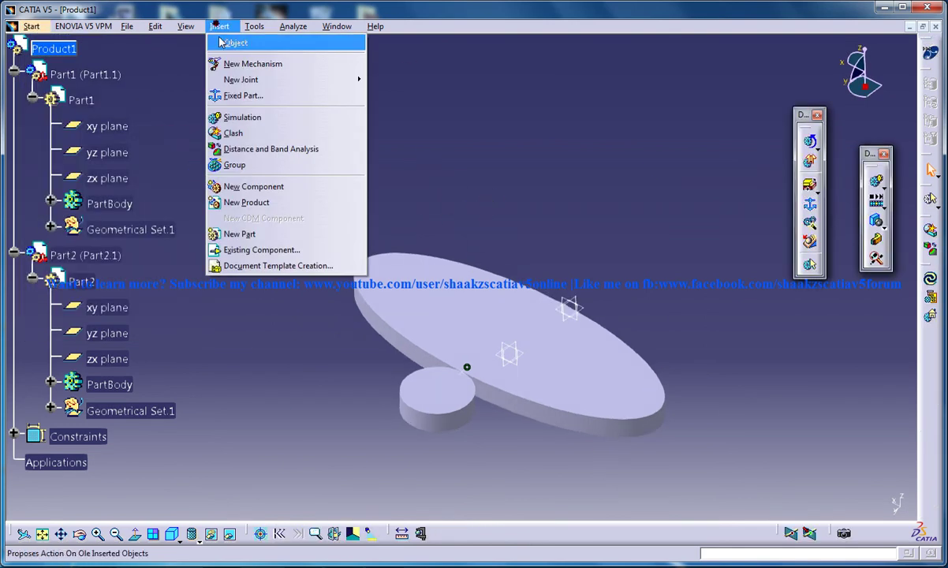
pyautogui.click(259, 67)
pyautogui.click(13, 457)
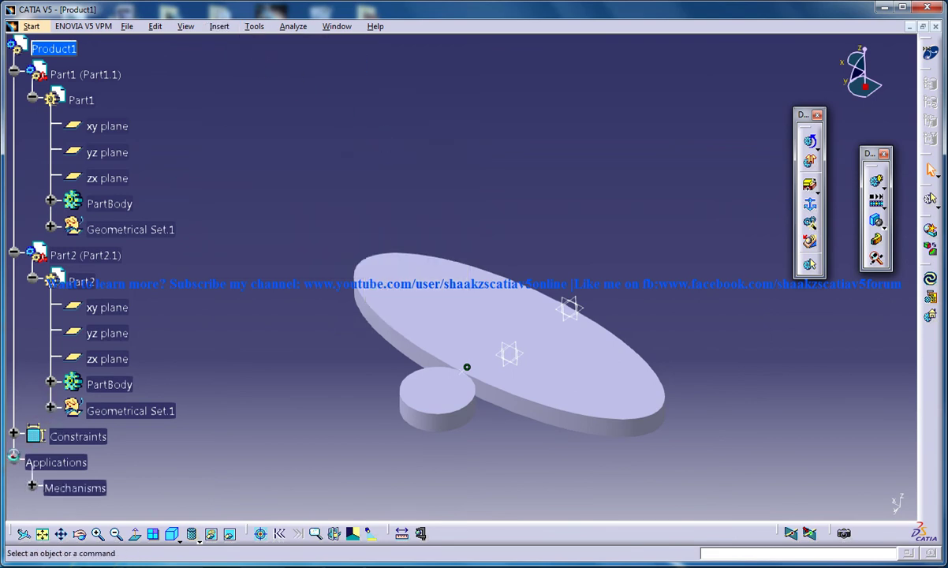
pyautogui.click(32, 485)
# - Set the large elliptical disc as the fixed part
pyautogui.click(219, 26)
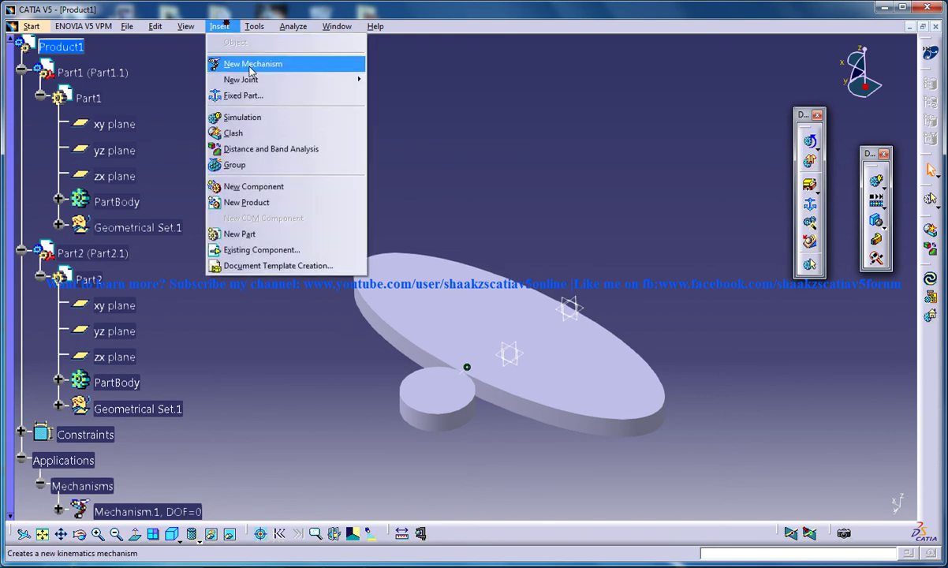
pyautogui.click(243, 95)
pyautogui.click(531, 338)
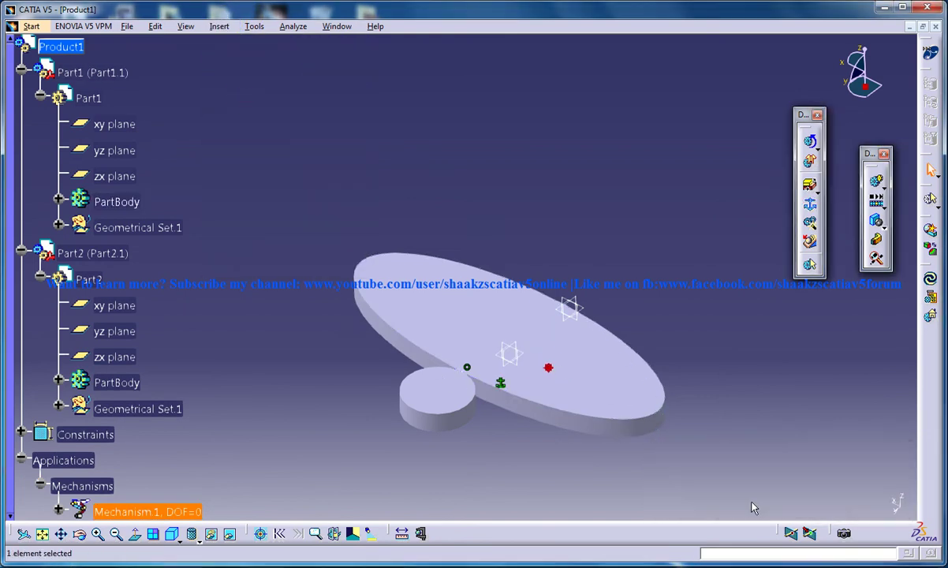
# - Create length-driven Roll Curve.1 between the cylinder's edge and the disc's edge, giving DOF=1
pyautogui.click(219, 26)
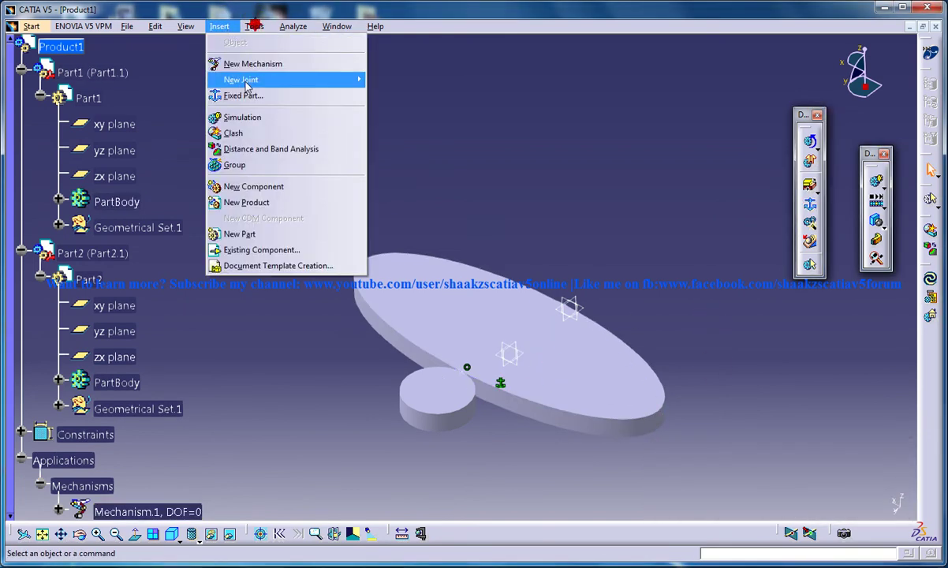
pyautogui.moveTo(307, 79)
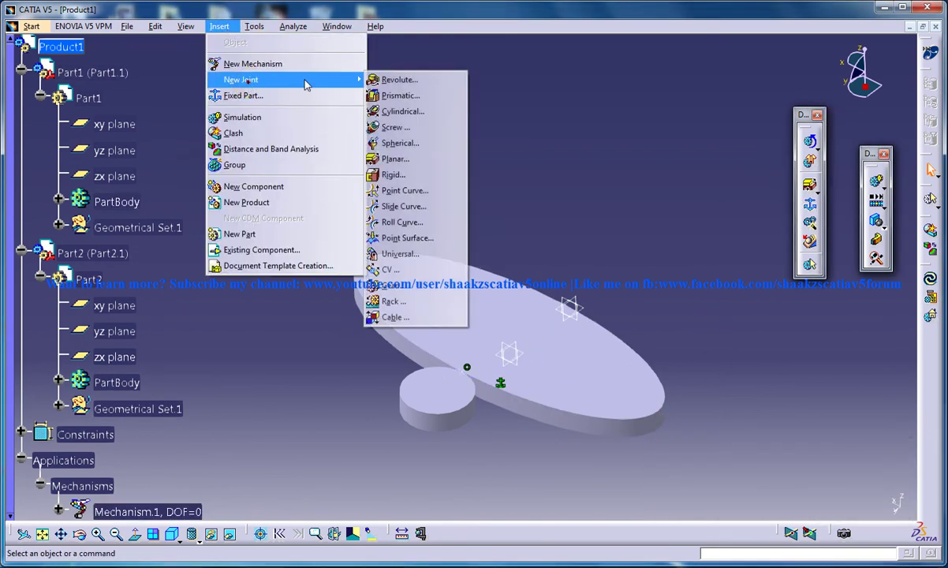
pyautogui.click(402, 222)
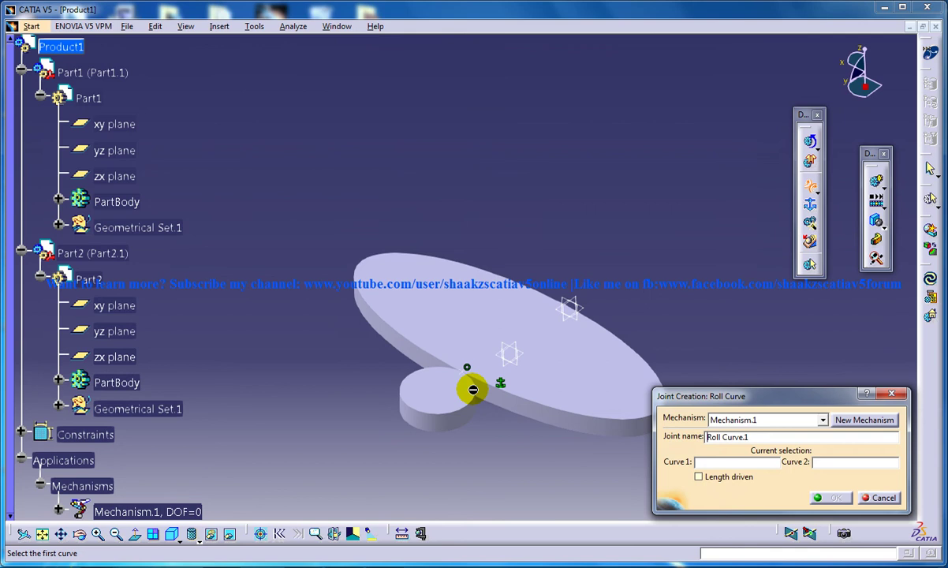
pyautogui.click(480, 400)
pyautogui.click(534, 403)
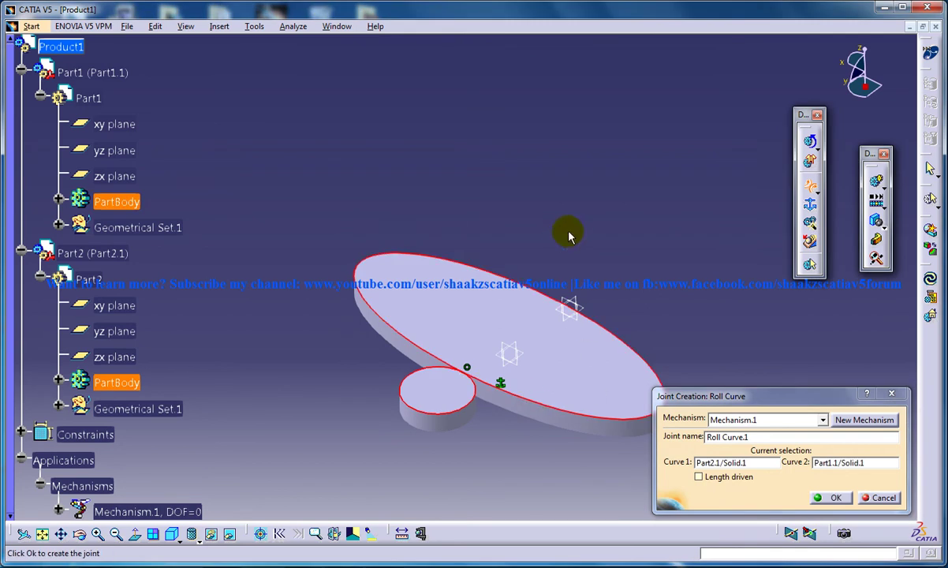
pyautogui.click(699, 478)
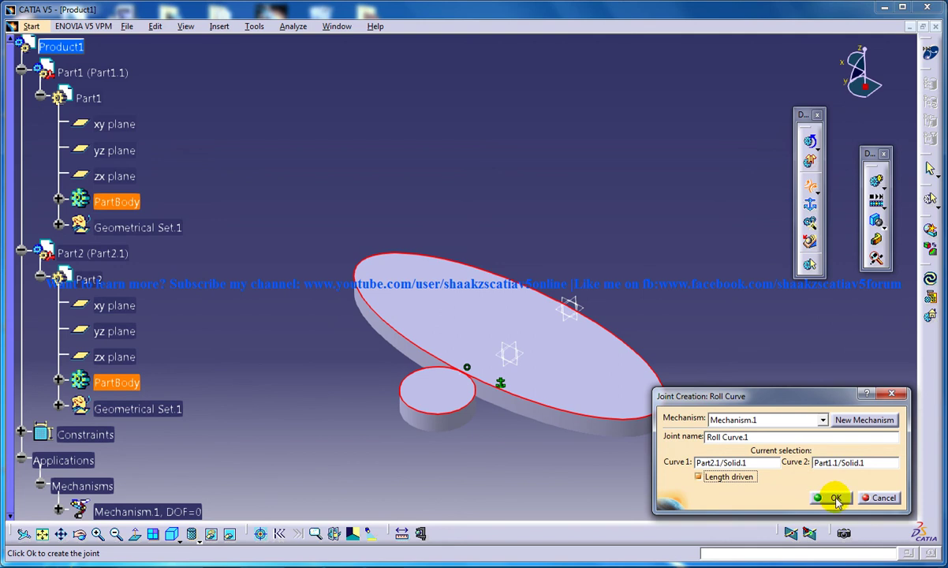
pyautogui.click(836, 499)
pyautogui.moveTo(511, 220); pyautogui.dragTo(453, 257, button='middle')
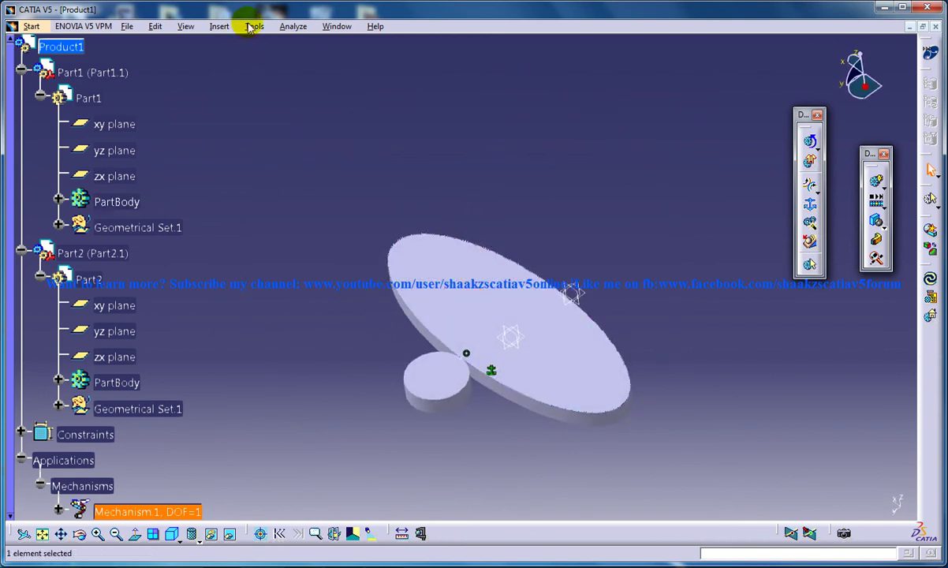
# - Add a planar joint between the small cylinder's face and the disc's face, bringing Mechanism.1 to DOF 0
pyautogui.click(219, 26)
pyautogui.moveTo(240, 80)
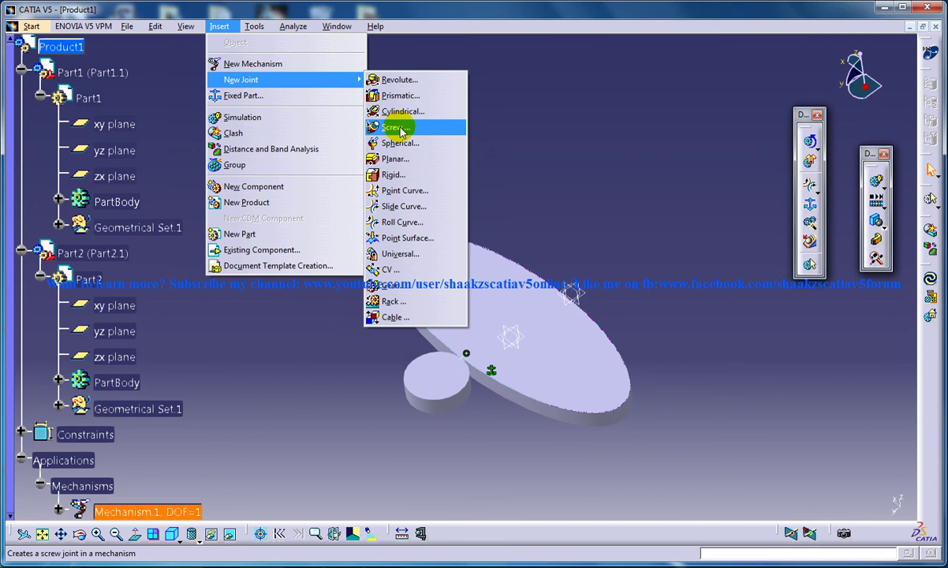
pyautogui.click(408, 162)
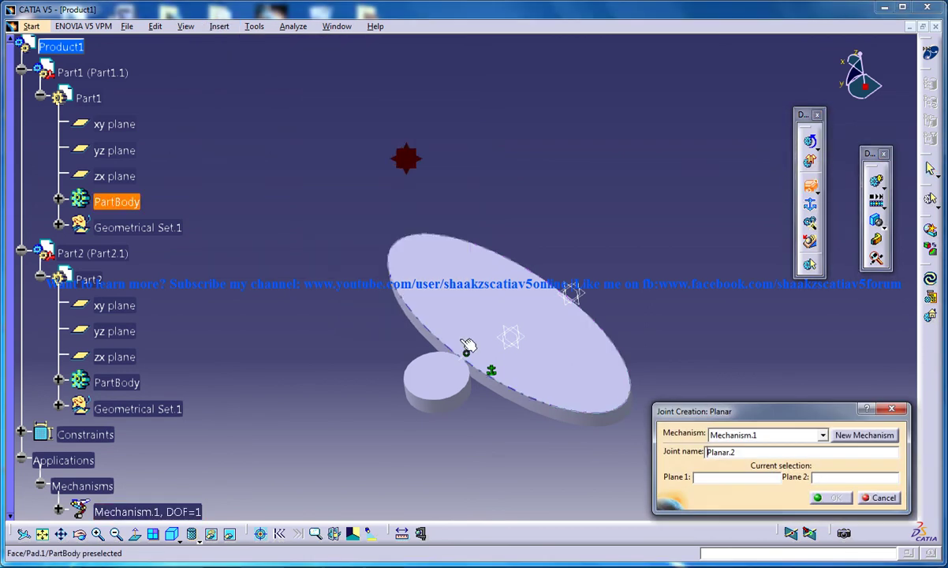
pyautogui.click(437, 373)
pyautogui.click(575, 394)
pyautogui.click(830, 497)
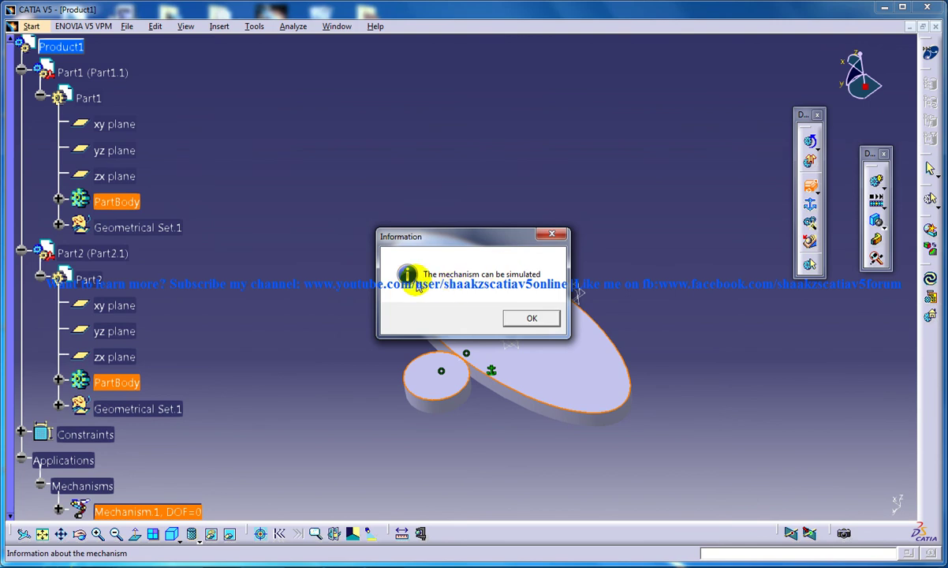
pyautogui.click(527, 320)
pyautogui.moveTo(527, 319); pyautogui.dragTo(254, 353, button='middle')
# - Simulate Mechanism.1 with commands, playing the cylinder's roll around the disc edge forward, then backward
pyautogui.scroll(-2, 190, 340)
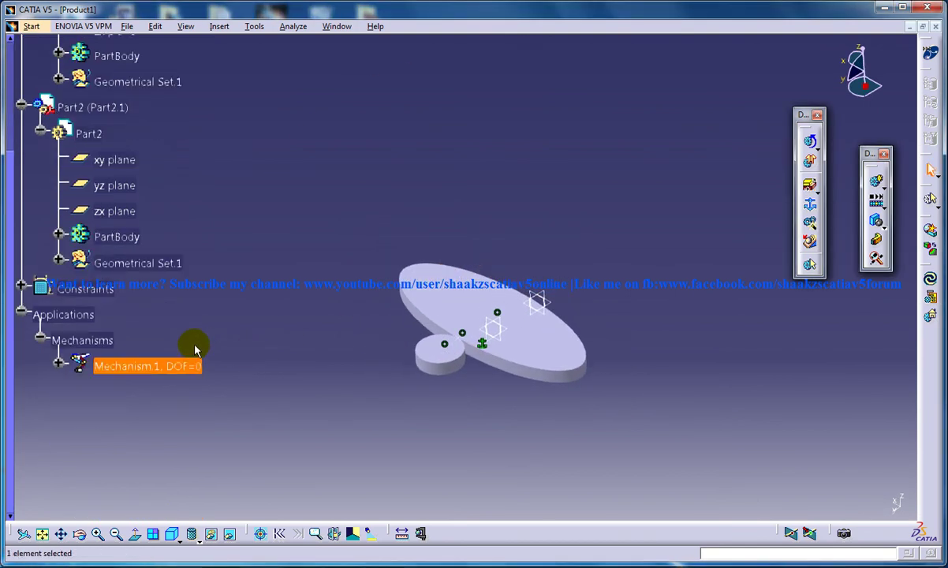
pyautogui.click(59, 364)
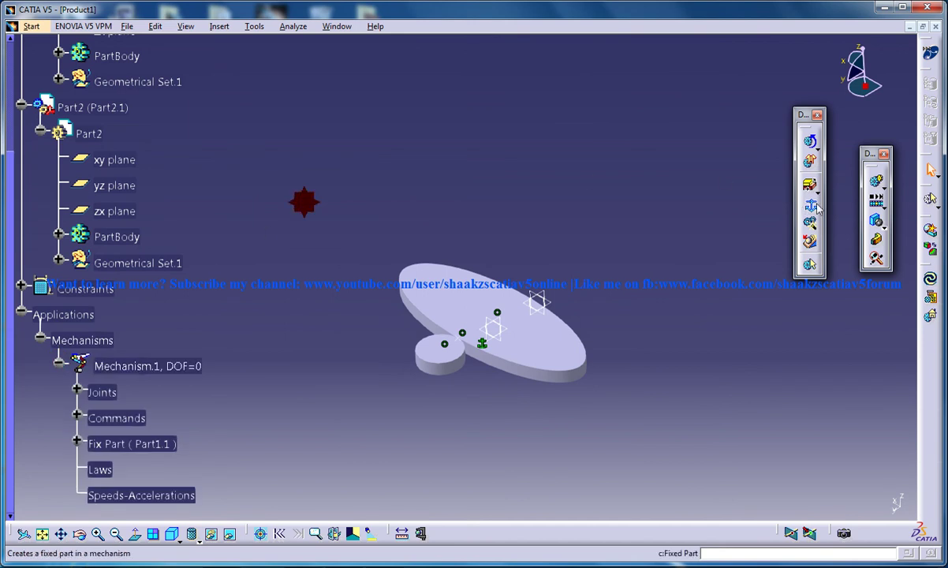
pyautogui.click(810, 142)
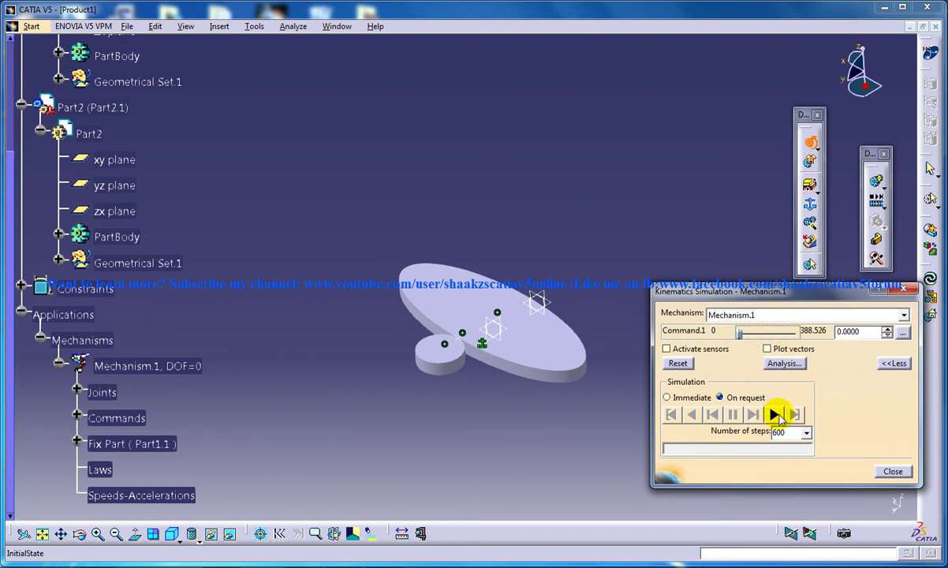
pyautogui.click(775, 415)
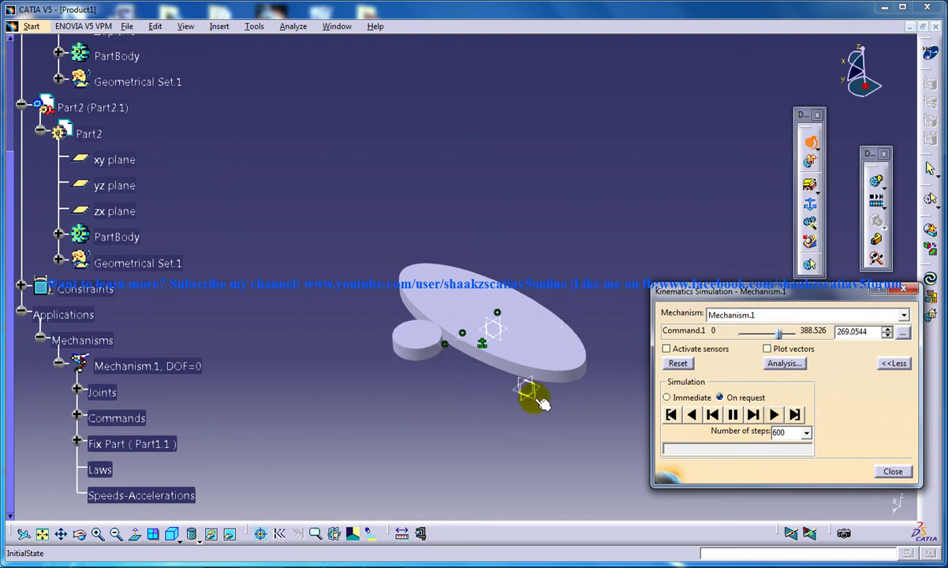
pyautogui.click(691, 414)
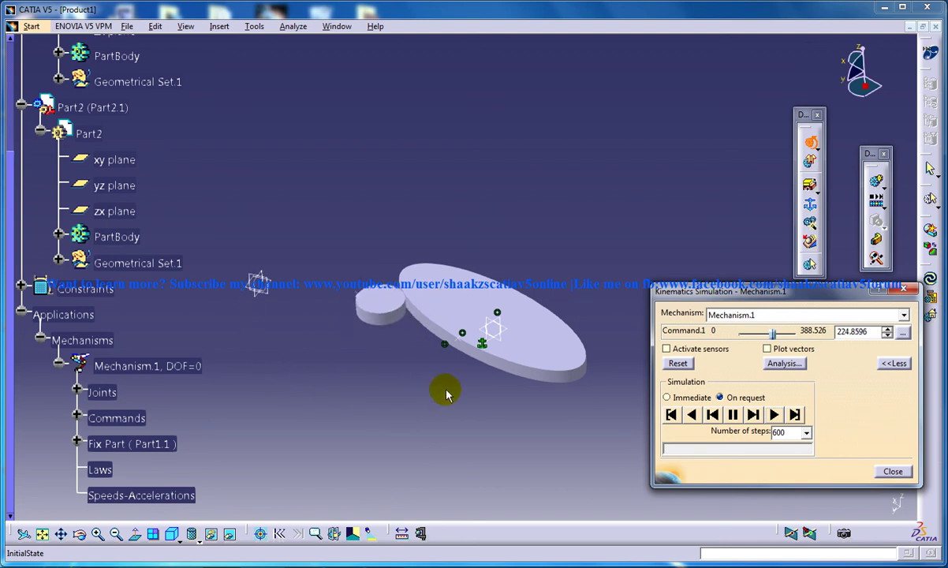
pyautogui.moveTo(442, 377); pyautogui.dragTo(334, 258, button='middle')
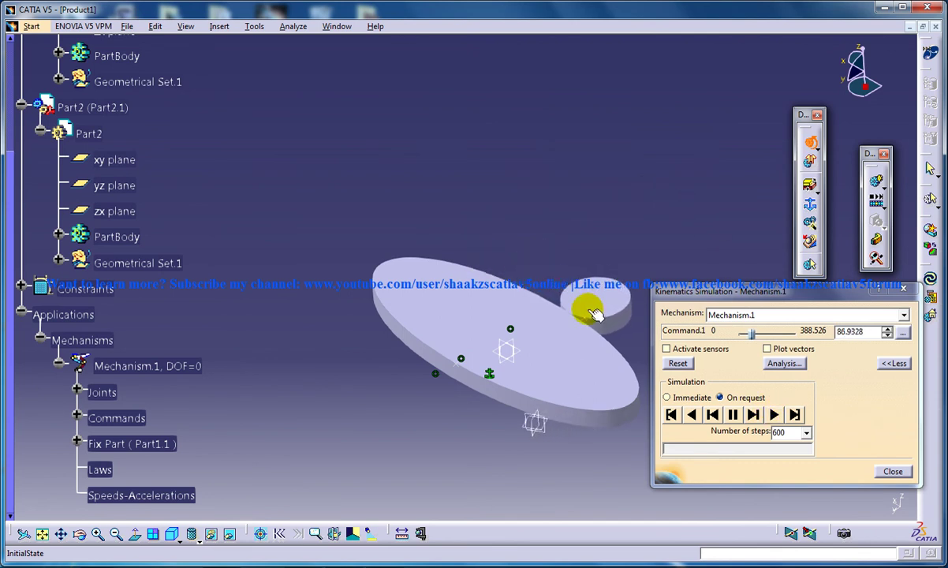
# - Pan the view to recentre the mechanism while the simulation plays back
pyautogui.moveTo(595, 314); pyautogui.dragTo(455, 265, button='middle')
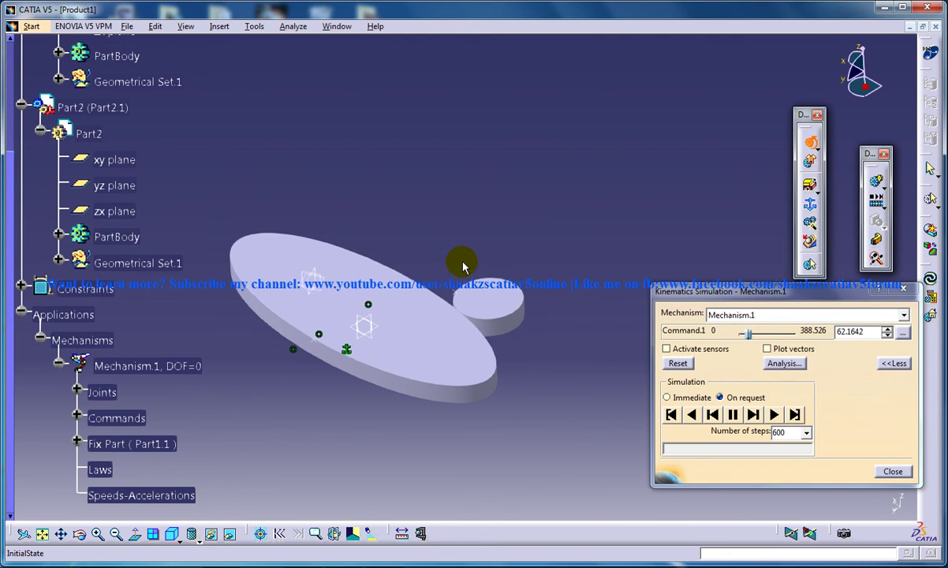